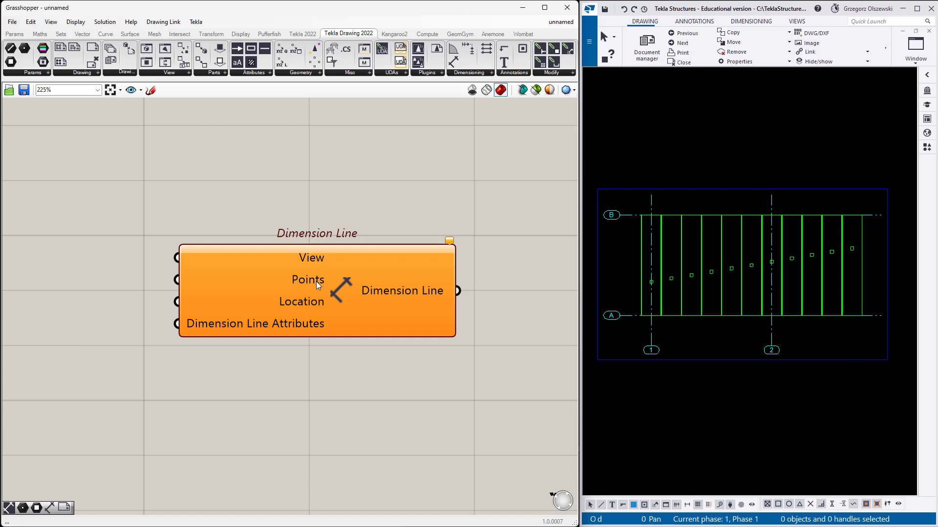
Step: Examine the Dimension Line component's inputs and the gridded view in the open Tekla drawing
mouse_move(315, 281)
scroll(334, 259, down, 1)
mouse_move(321, 261)
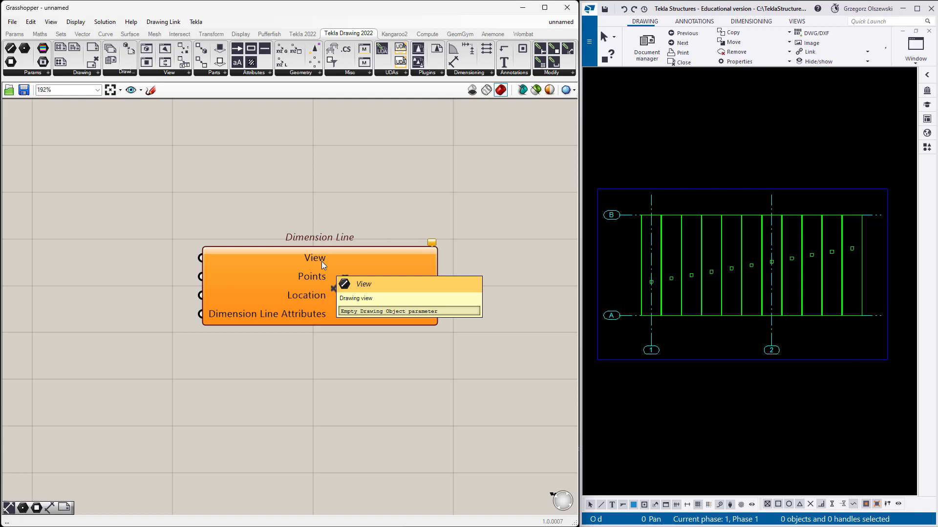
click(335, 279)
scroll(515, 300, down, 1)
scroll(628, 306, down, 4)
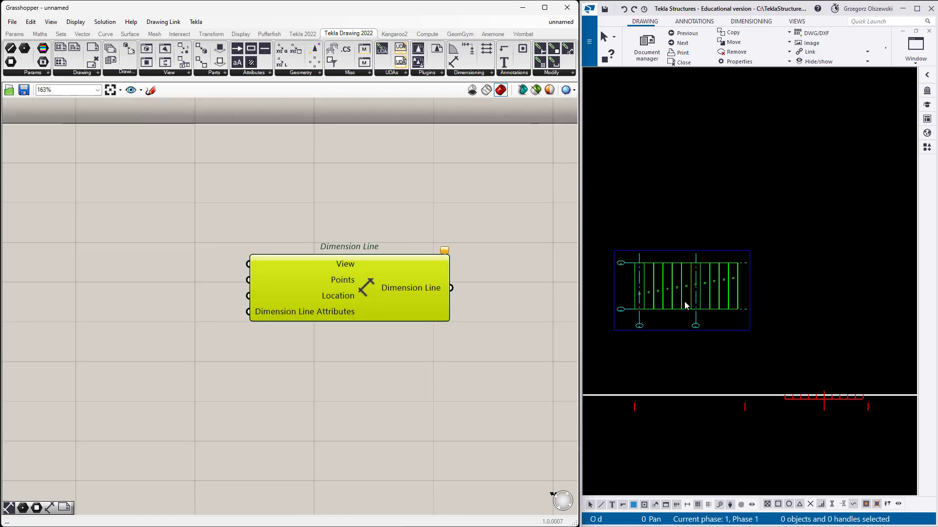
scroll(759, 302, down, 1)
scroll(723, 306, up, 4)
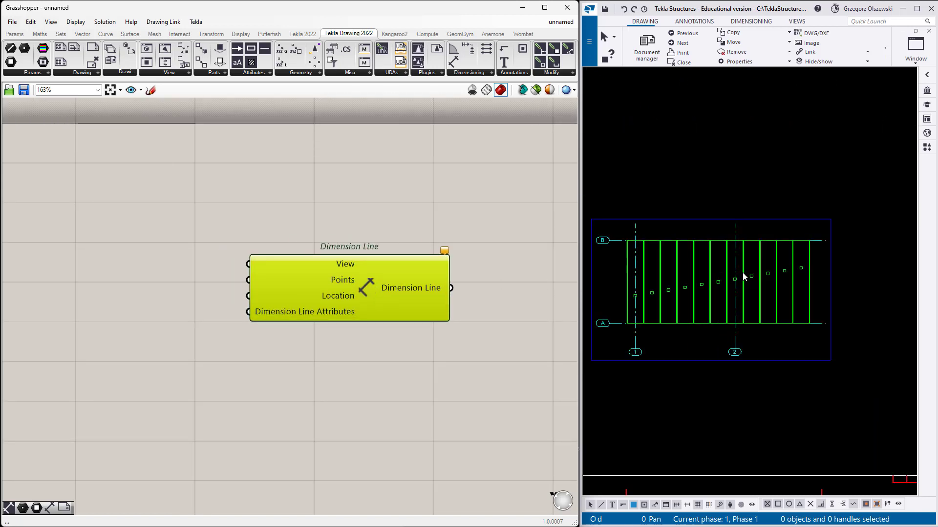
scroll(809, 257, down, 1)
scroll(717, 273, up, 2)
click(99, 204)
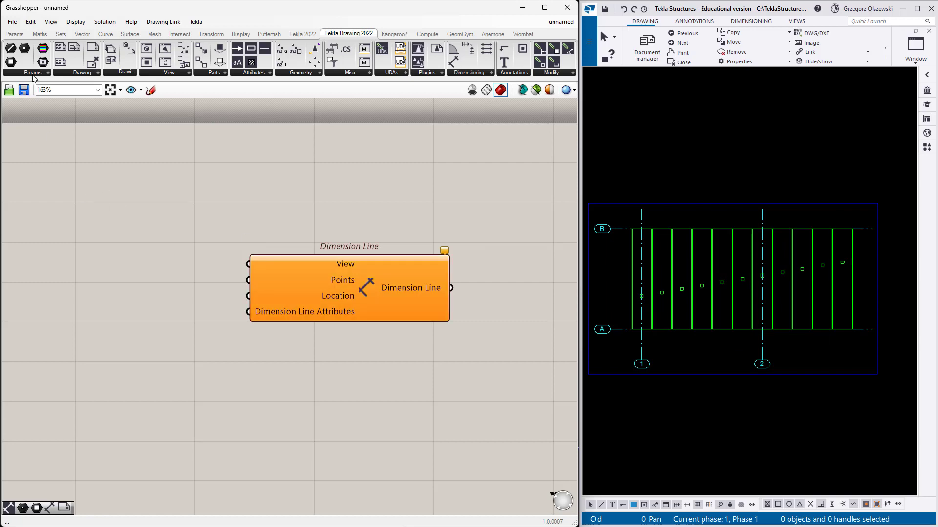
Step: Add a Drawing Object parameter and reference the Tekla drawing view in it by picking its frame
click(10, 49)
click(64, 237)
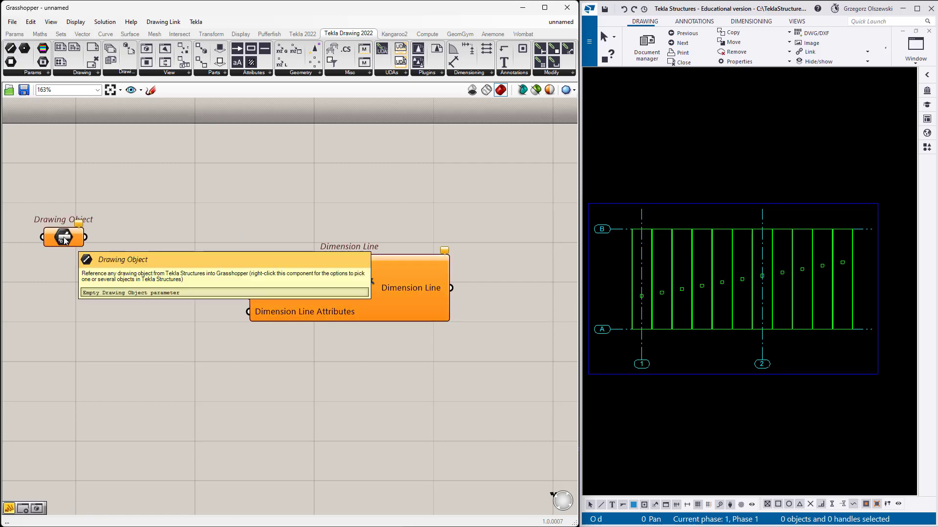
right_click(64, 239)
click(101, 339)
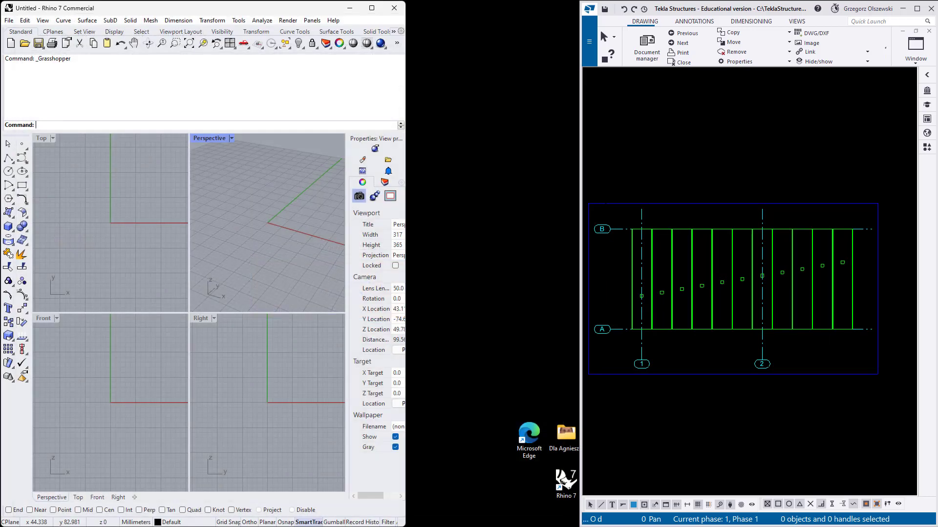
click(607, 203)
click(64, 237)
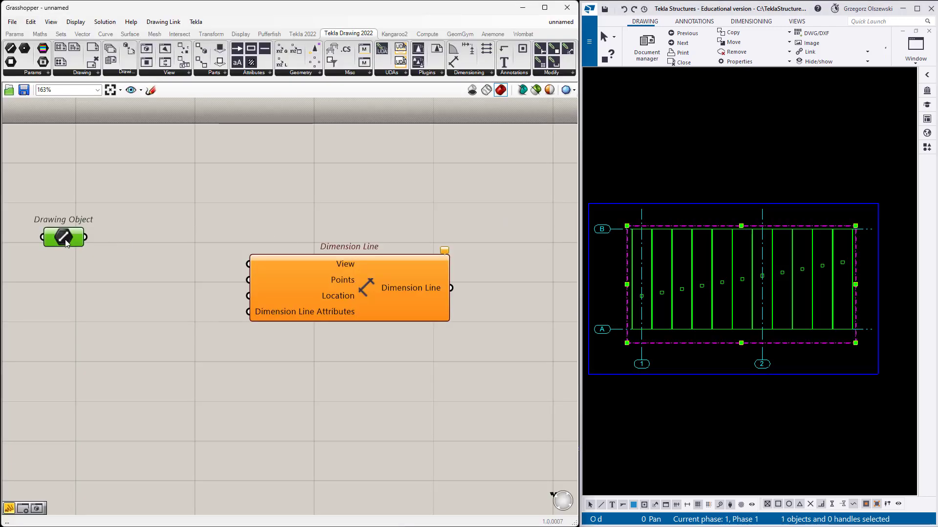
Step: Check which view the Drawing Object parameter highlights in the Tekla drawing, and delete the parameter
click(130, 208)
click(63, 237)
click(184, 203)
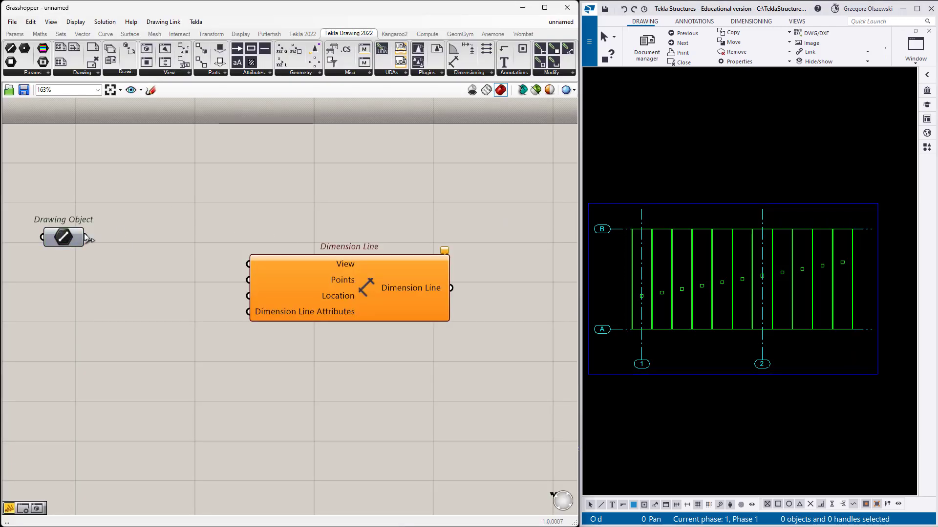
click(63, 238)
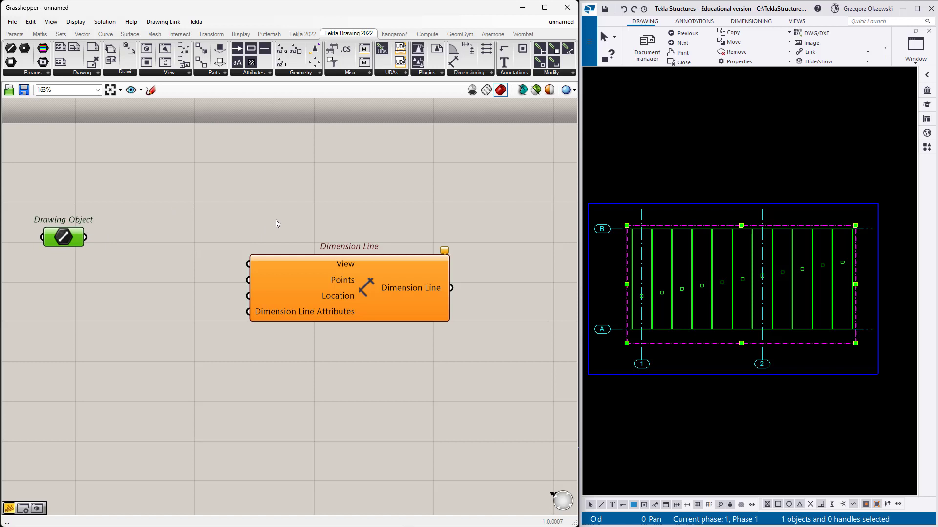
key(Delete)
Step: Place Active Drawing and Views at Drawing components and wire the Drawing output to the Drawing input
click(95, 74)
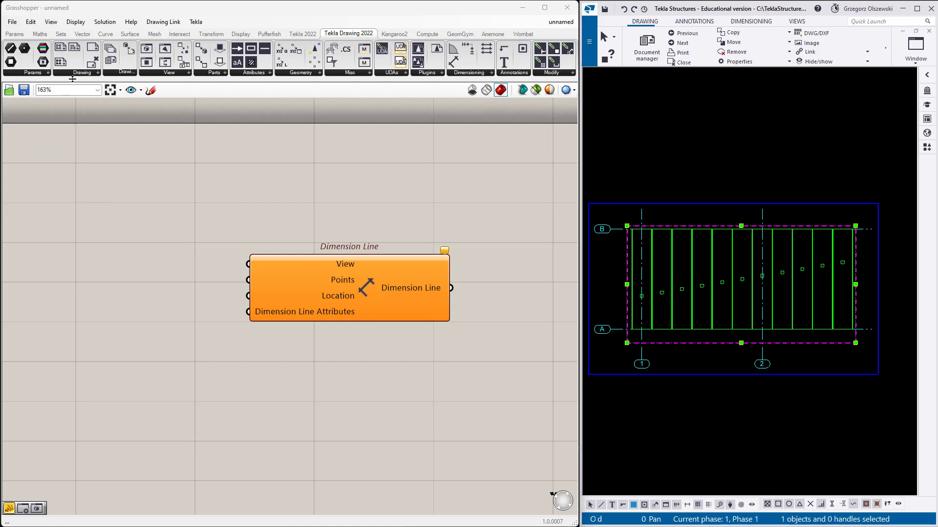
click(74, 73)
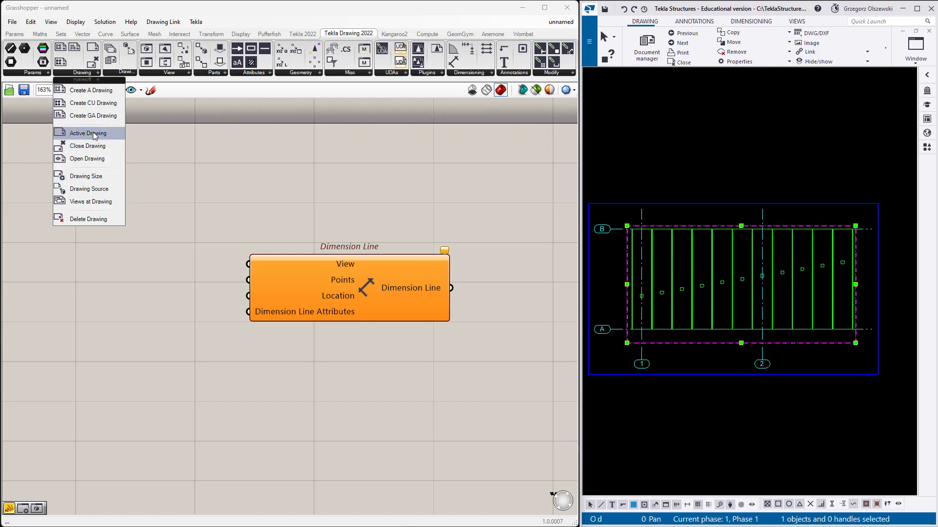
drag(88, 133, 82, 215)
click(82, 73)
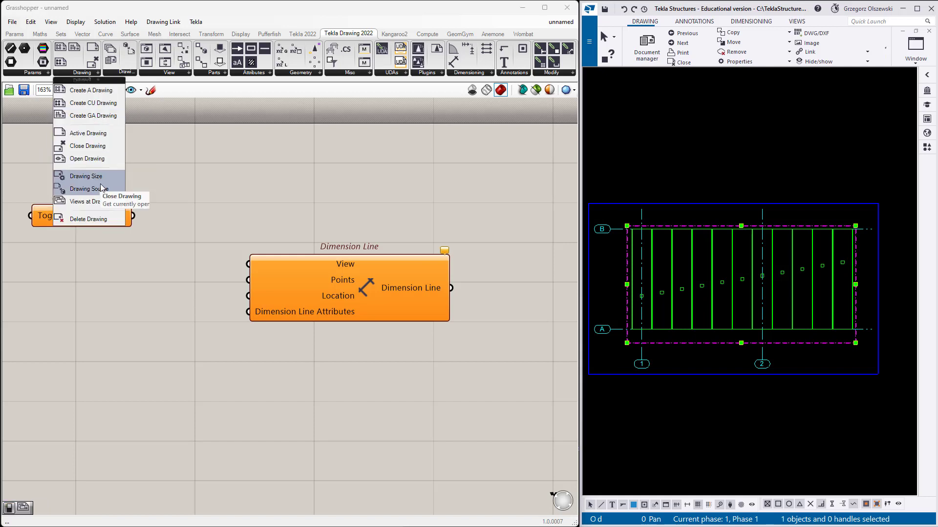
drag(104, 201, 200, 217)
drag(133, 216, 186, 212)
Step: Add a Boolean Toggle beside the Active Drawing component
scroll(141, 209, down, 2)
right_drag(44, 207, 81, 204)
scroll(80, 205, up, 2)
double_click(72, 199)
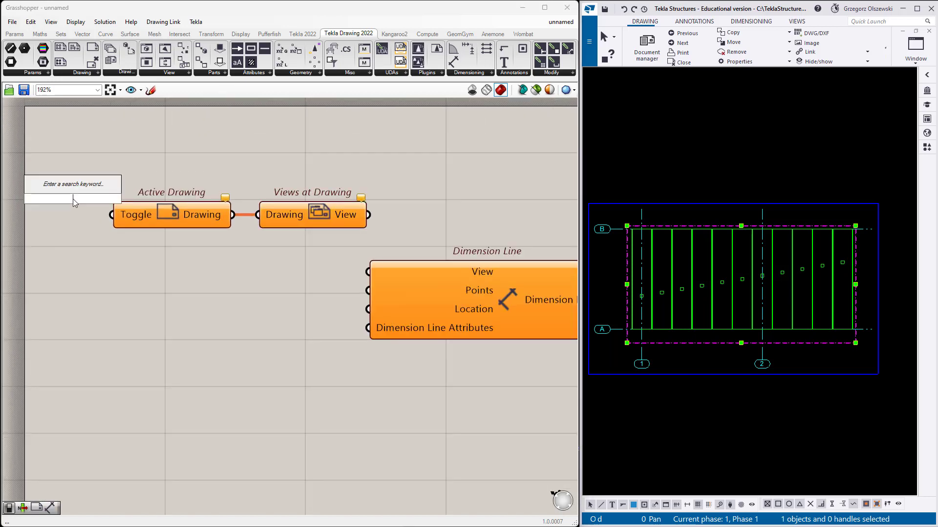
text(toogle)
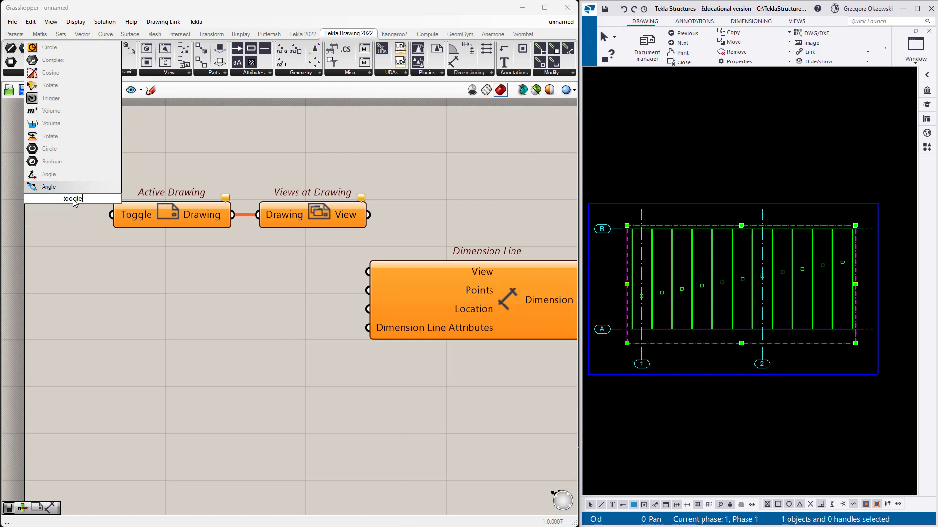
text( bu)
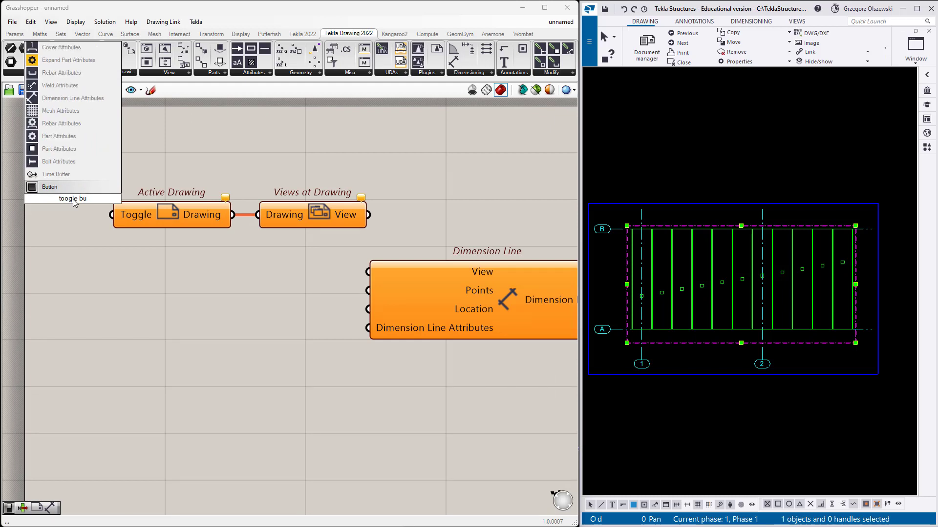
key(BackSpace)
key(BackSpace)
key(BackSpace)
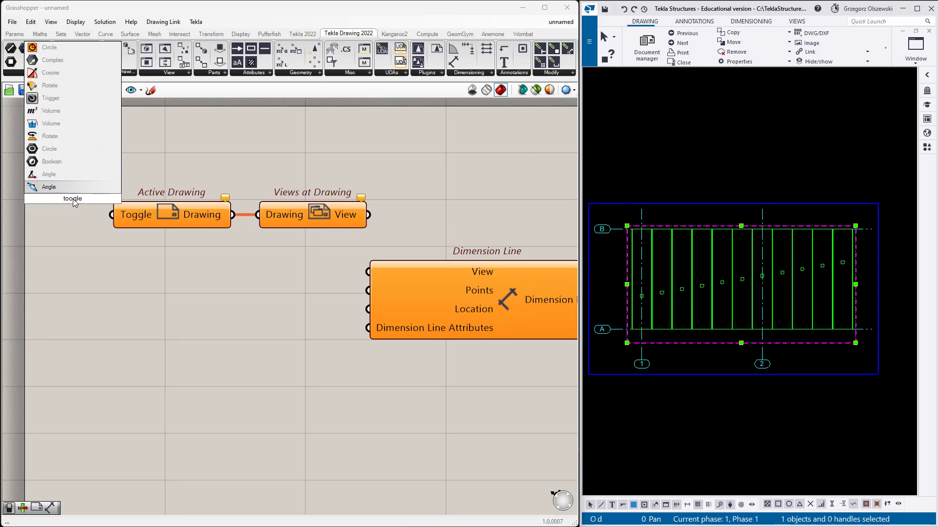
key(ctrl+a)
text(toggle)
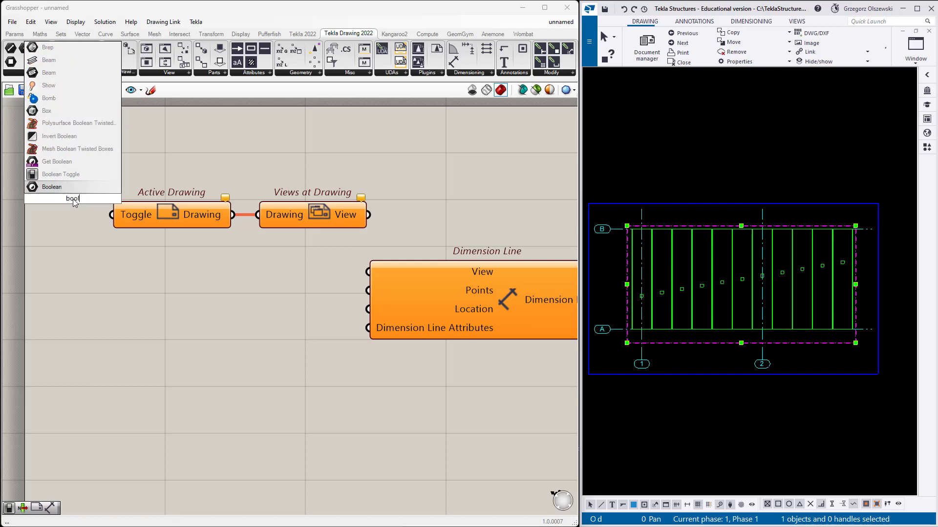
key(Return)
Step: Set the Boolean Toggle to True and wire it to Active Drawing's Toggle input
click(104, 200)
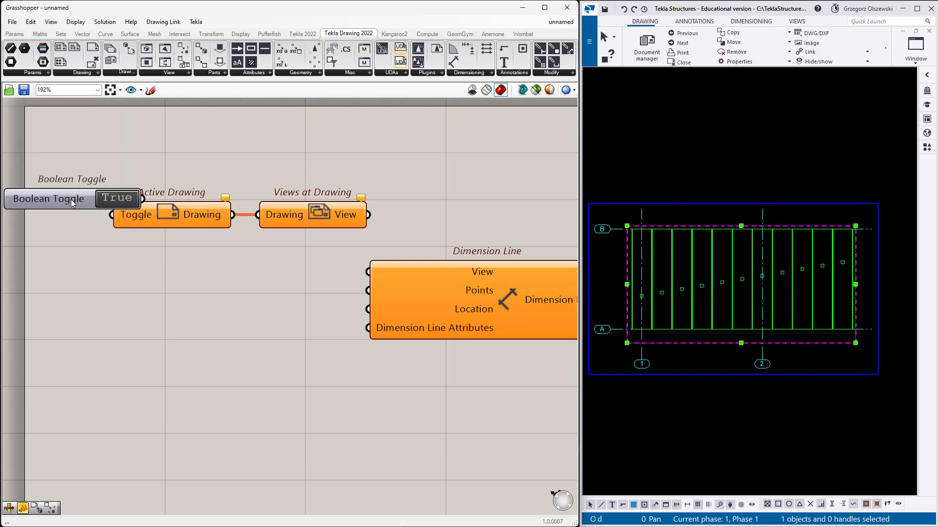
drag(71, 199, 24, 205)
drag(95, 205, 111, 215)
Step: Move the Boolean Toggle, Active Drawing and Views at Drawing components together above the Dimension Line component
scroll(110, 248, down, 3)
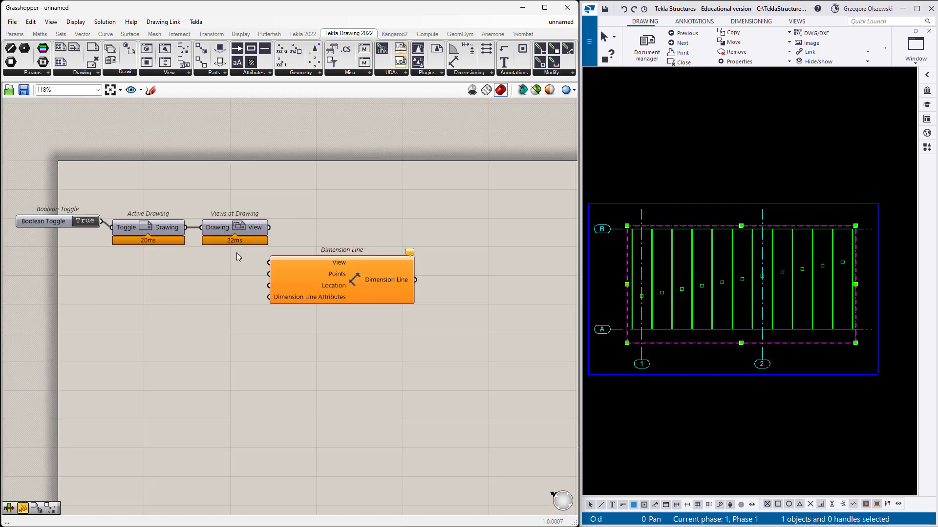
mouse_move(236, 253)
mouse_down()
mouse_move(80, 220)
mouse_move(116, 197)
mouse_up()
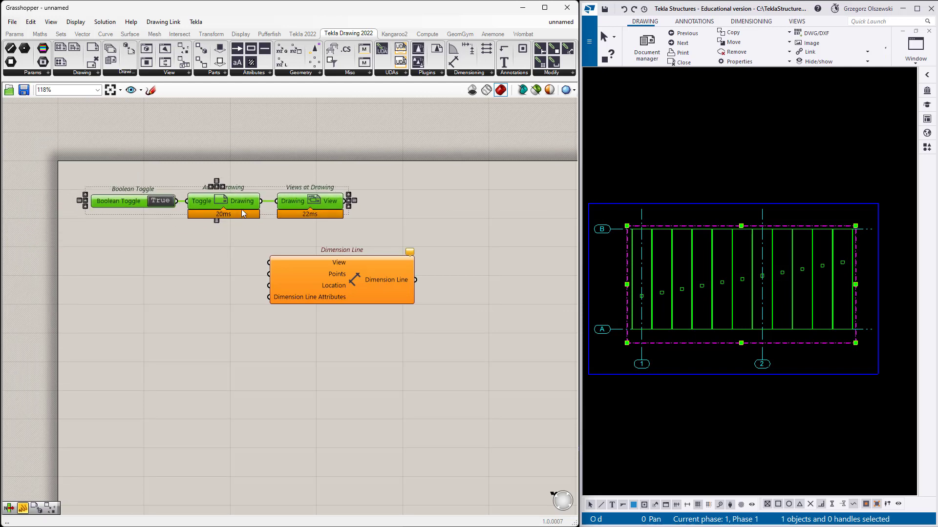
click(269, 230)
Step: Add a Panel and wire the View output of Views at Drawing to it
scroll(341, 223, up, 4)
double_click(361, 191)
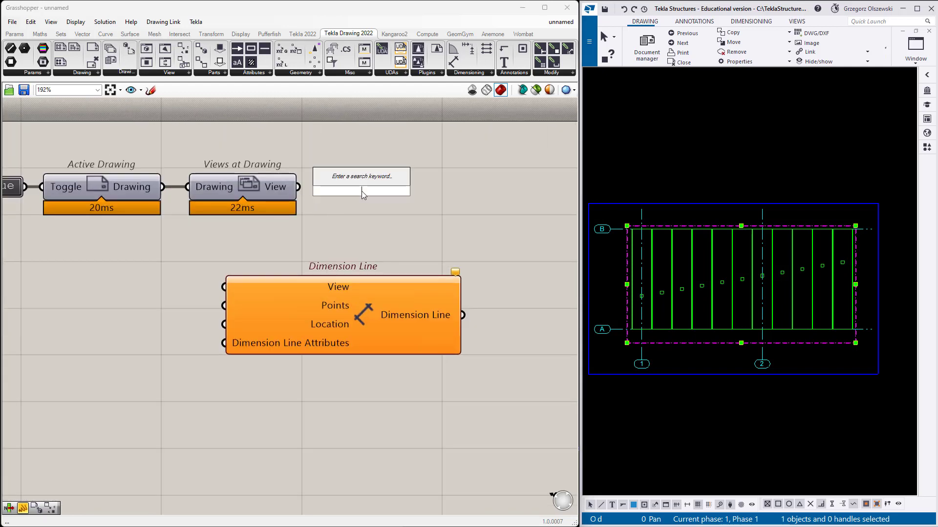
text(panel)
key(Return)
mouse_move(298, 187)
mouse_down()
mouse_move(390, 180)
mouse_move(434, 188)
mouse_up()
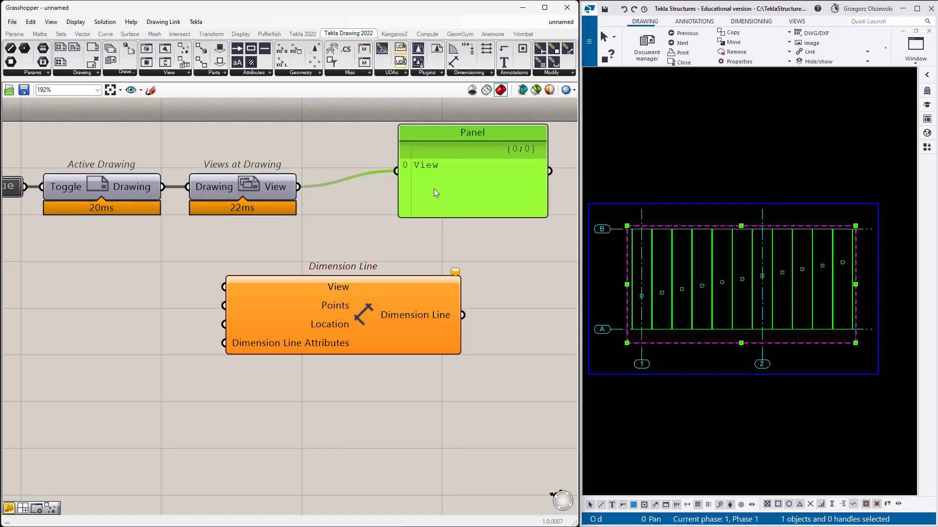
click(354, 227)
Step: Add a View properties component and feed it the View output of Views at Drawing
click(163, 73)
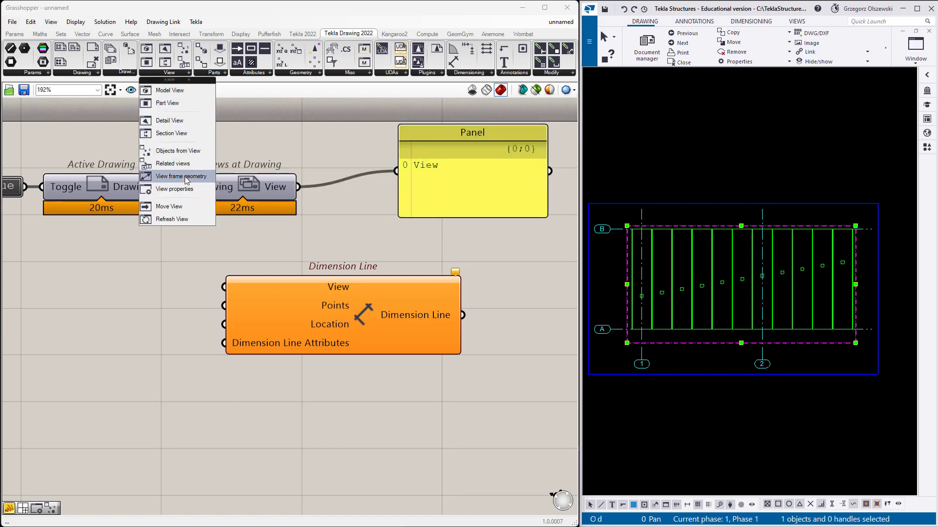
click(175, 189)
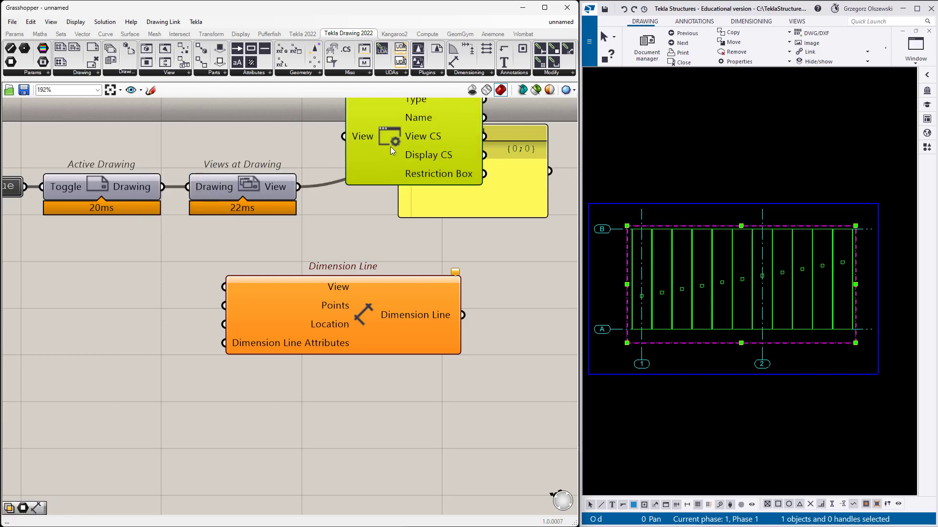
mouse_move(391, 147)
mouse_down()
mouse_move(401, 146)
mouse_move(298, 187)
mouse_up()
right_drag(319, 169, 237, 178)
drag(323, 159, 318, 138)
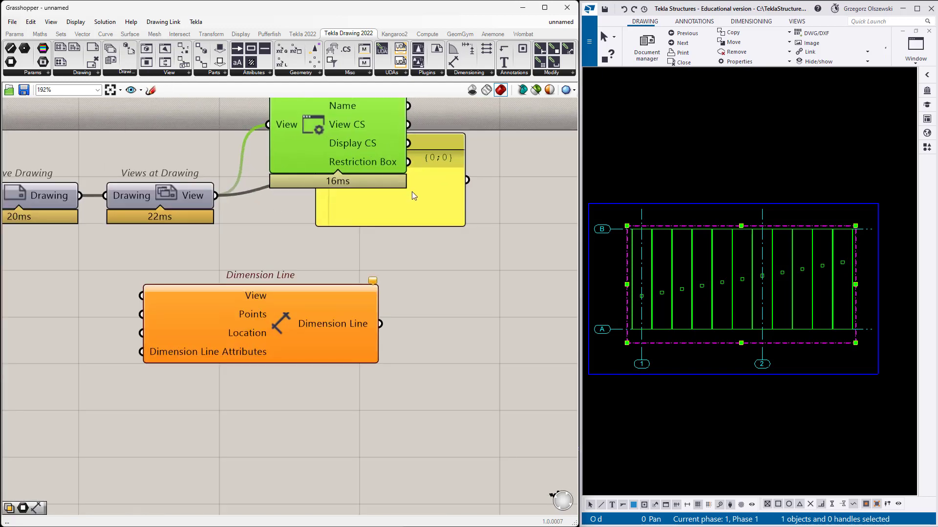
Step: Inspect the Name and Type outputs of View properties in the relocated panel, and delete the panel
drag(414, 200, 548, 251)
right_drag(425, 110, 400, 145)
drag(385, 141, 461, 262)
drag(384, 123, 448, 247)
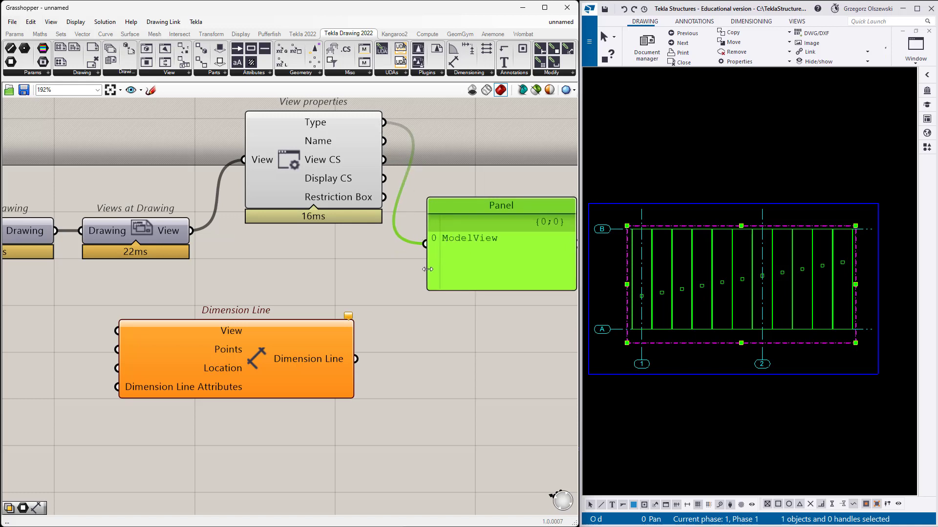
key(Delete)
Step: Wire the View output of Views at Drawing to Dimension Line's View input and delete the View properties component
drag(323, 167, 317, 127)
scroll(294, 207, down, 3)
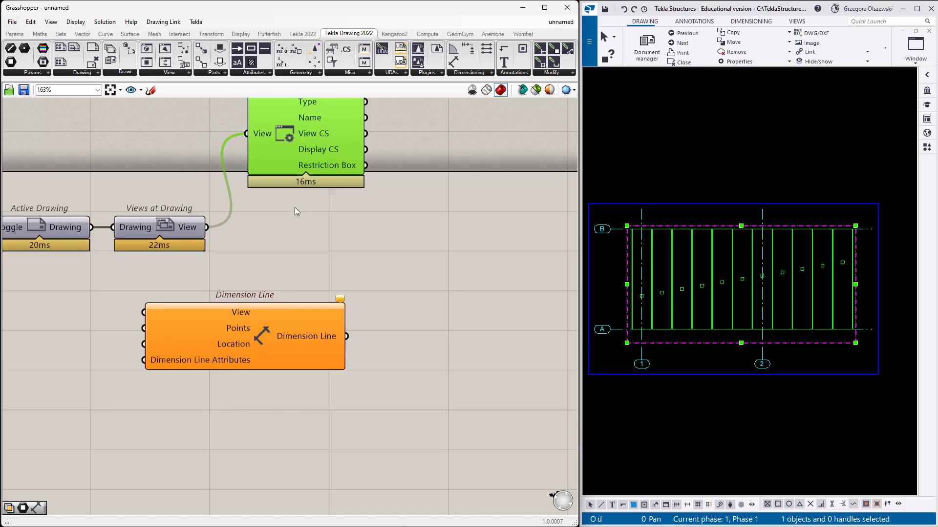
drag(256, 316, 424, 286)
drag(221, 225, 335, 267)
drag(391, 288, 351, 300)
click(310, 180)
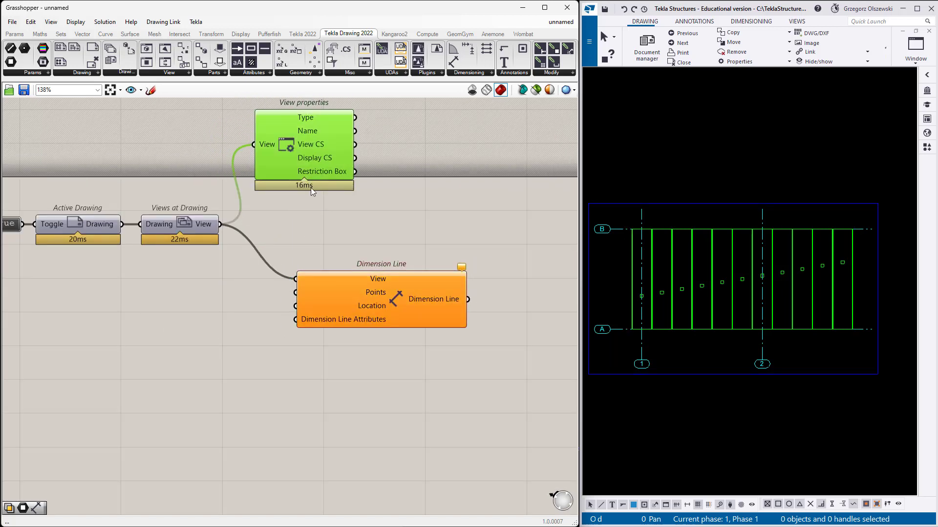
key(Delete)
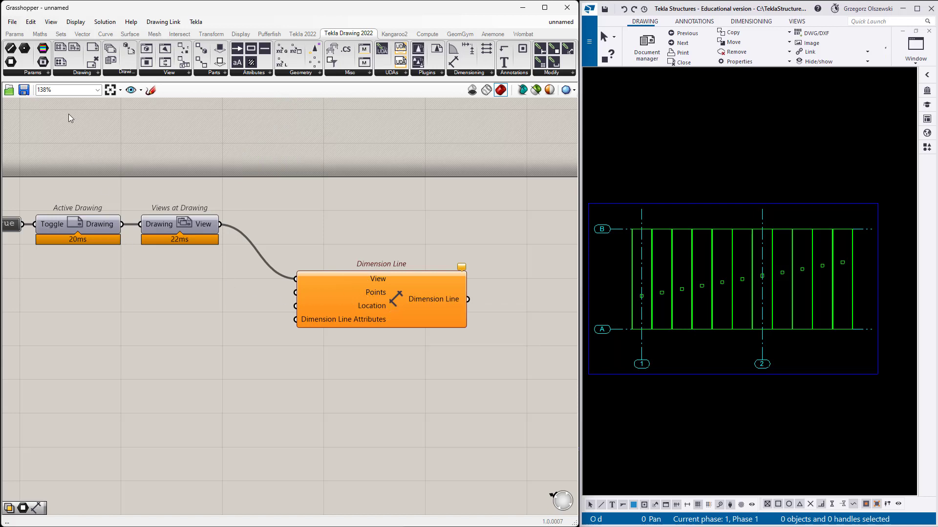
Step: Place a Drawing Point parameter below the Views at Drawing component
drag(25, 48, 90, 187)
drag(162, 309, 162, 309)
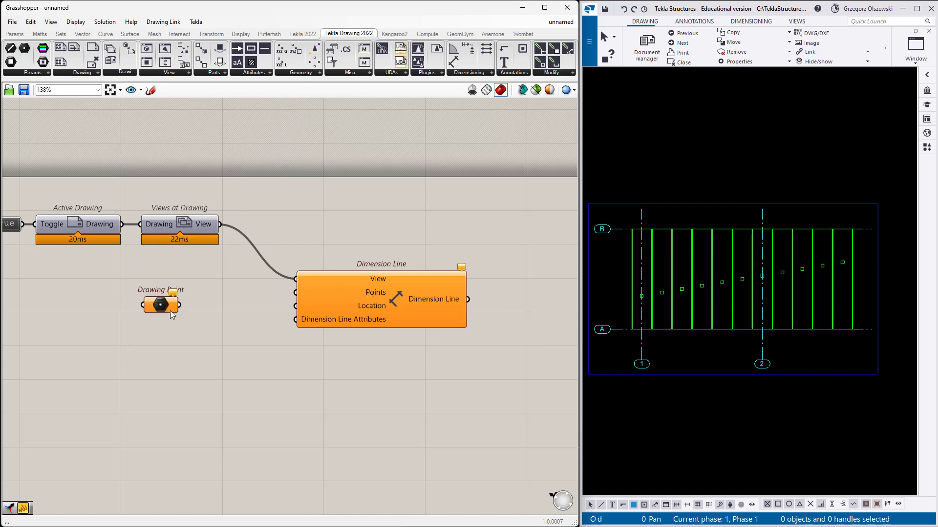
scroll(164, 309, up, 3)
Step: Set Drawing Point to multiple Tekla points, (0, 0, 0) and (7200, 0, 0), at grid intersections A-1 and A-2, and wire it to Dimension Line's Points input
right_click(162, 299)
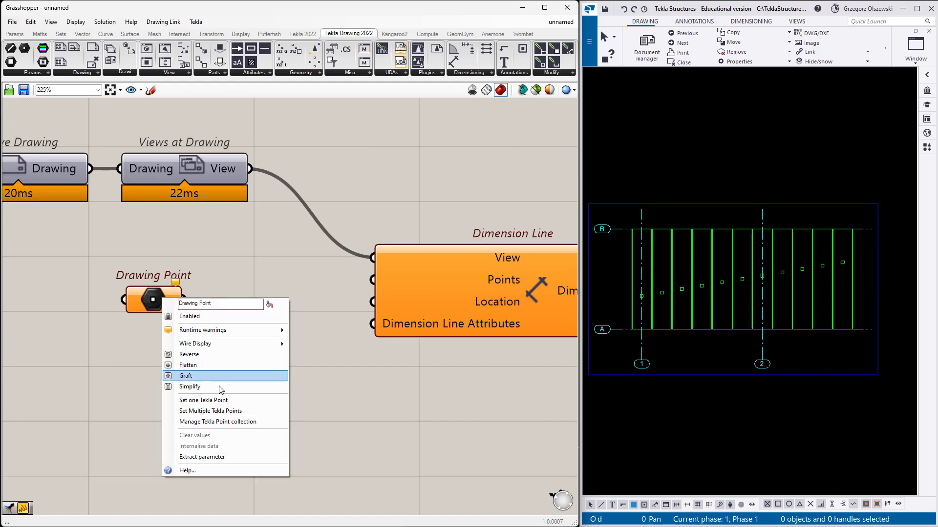
click(219, 411)
scroll(640, 348, up, 2)
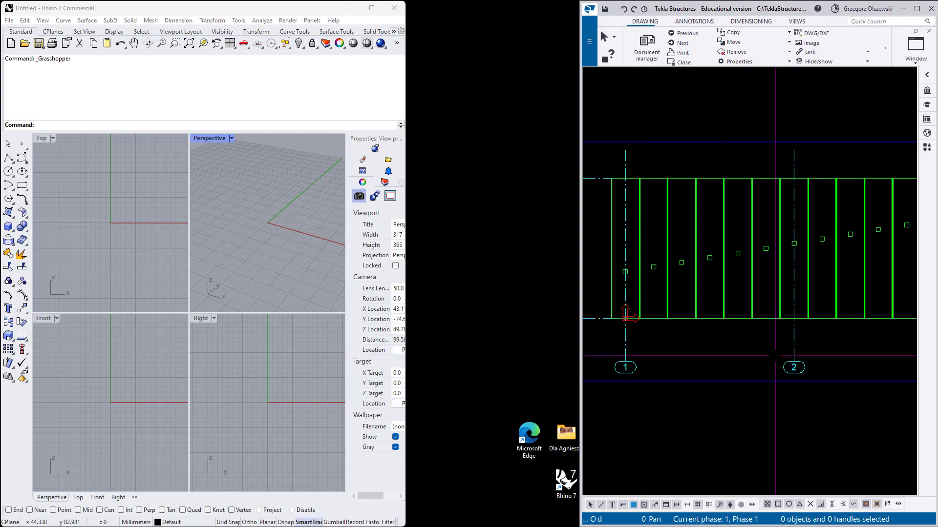
scroll(775, 356, down, 2)
right_click(744, 352)
click(772, 359)
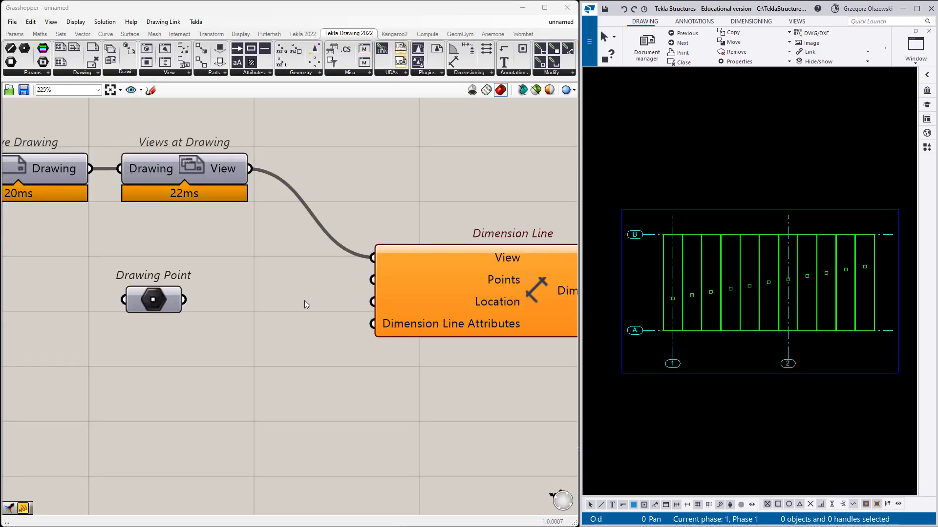
mouse_move(176, 300)
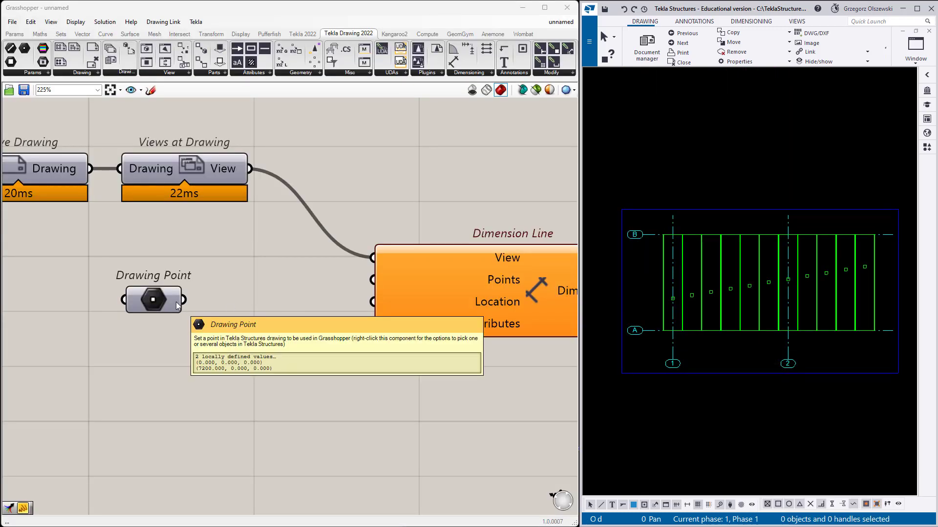
drag(184, 300, 373, 280)
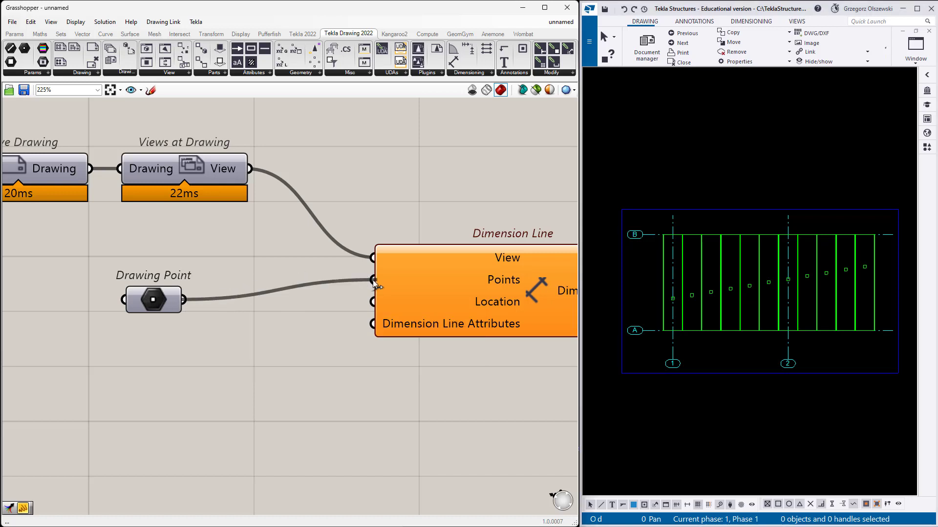
Step: Align the Drawing Point with Dimension Line's Points input and place a second Drawing Point parameter below it
drag(157, 302, 174, 282)
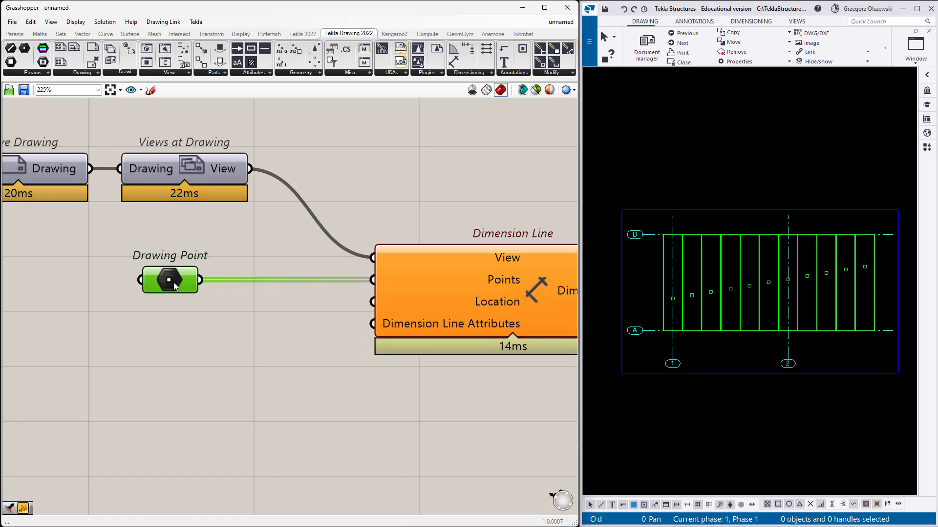
click(220, 321)
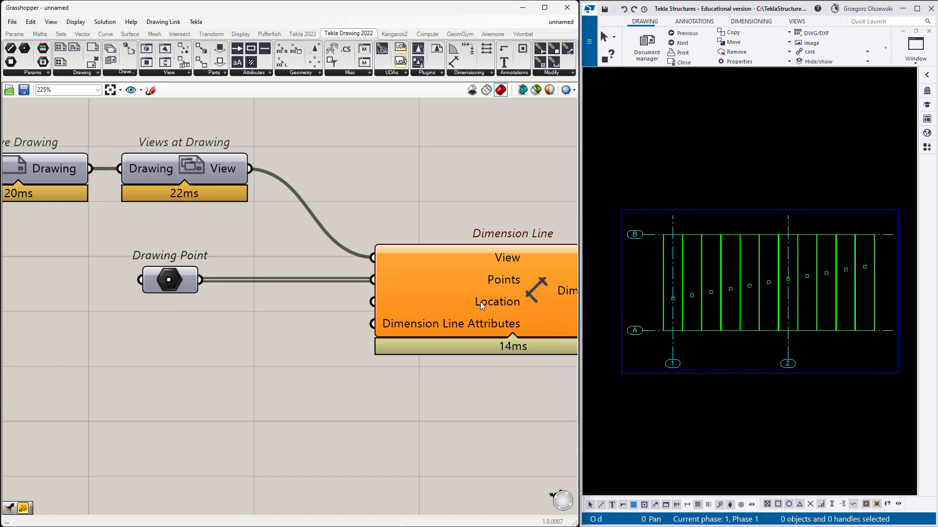
scroll(212, 335, down, 1)
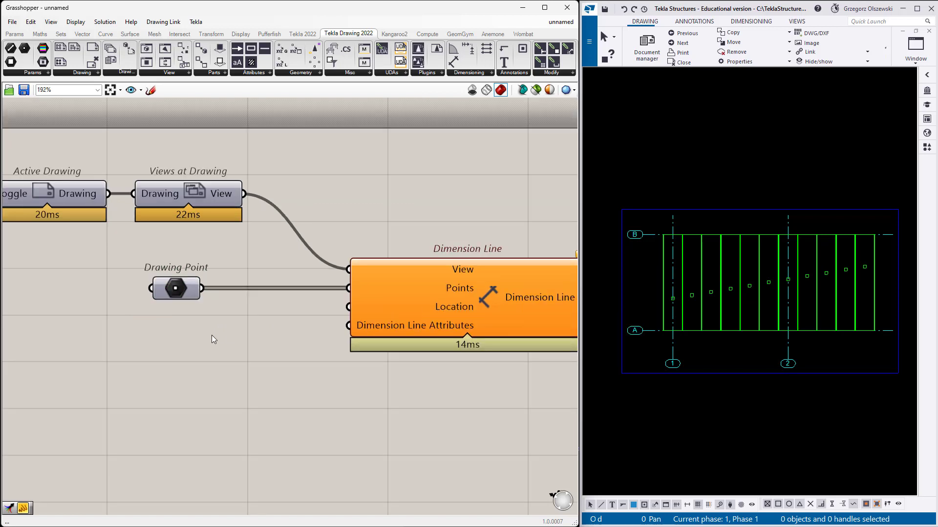
scroll(207, 337, down, 1)
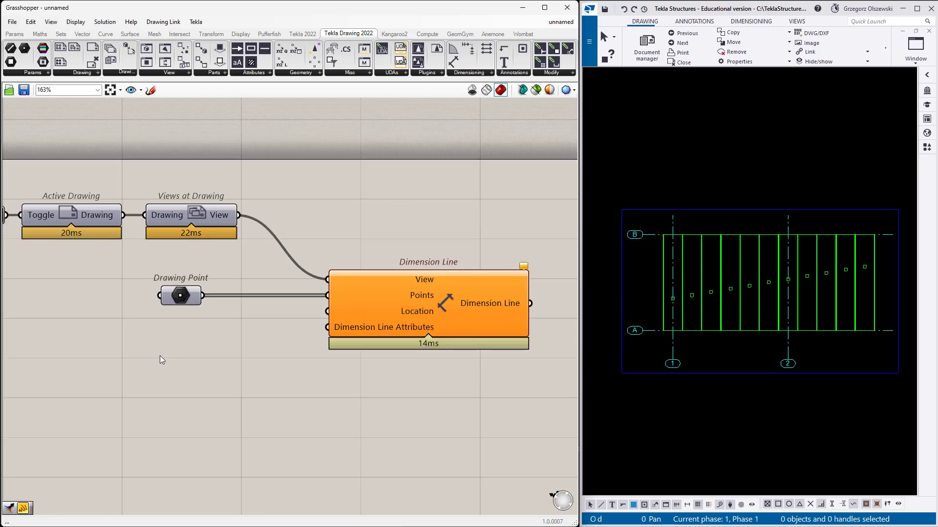
mouse_move(24, 48)
mouse_down()
mouse_move(163, 341)
mouse_move(142, 336)
mouse_up()
Step: Set the second Drawing Point to one Tekla point picked just below and left of grid intersection A-1, and shift the parameter slightly aside
right_click(144, 337)
click(185, 439)
scroll(652, 361, up, 2)
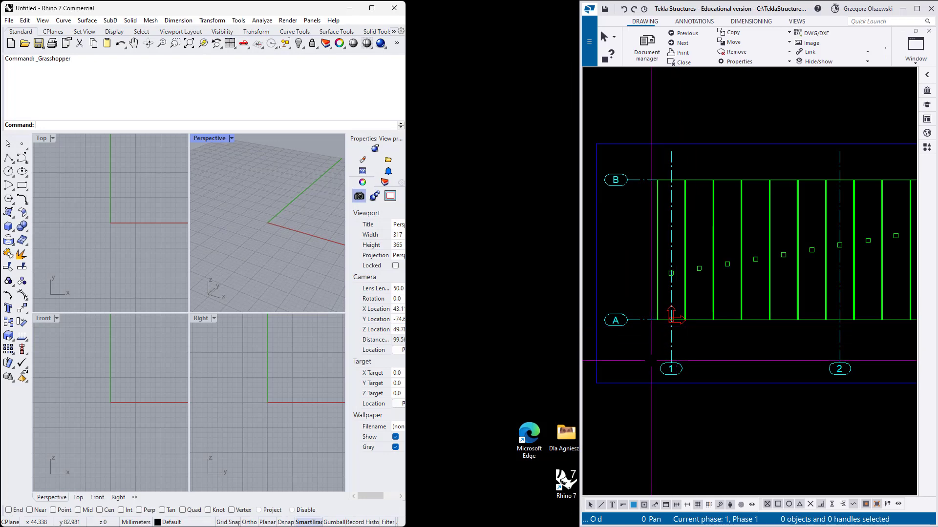
click(652, 362)
scroll(210, 359, up, 2)
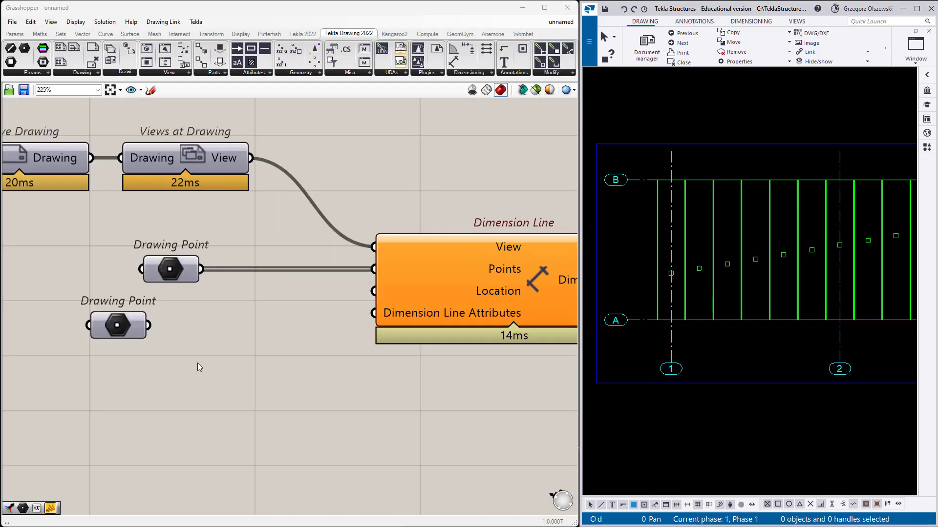
click(123, 336)
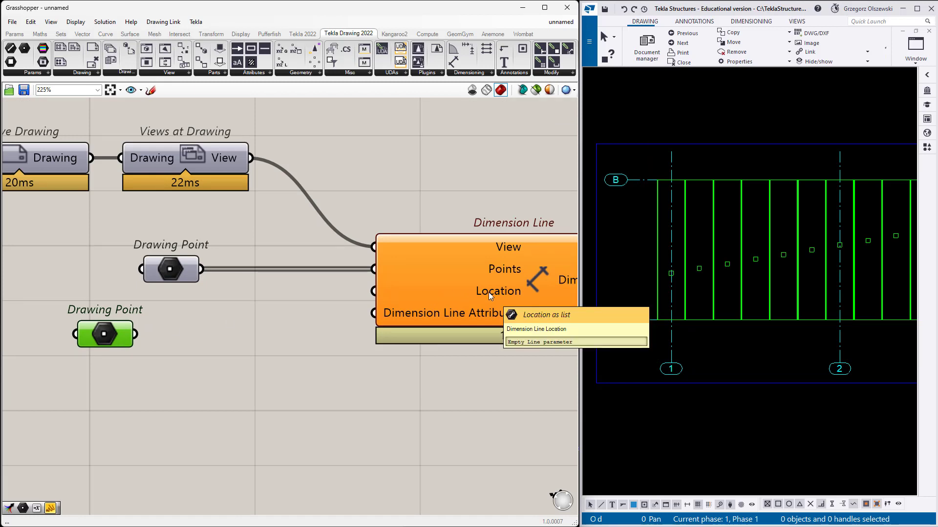
Step: Add a Line SDL component beside the second Drawing Point and wire that point to its Start input
double_click(181, 364)
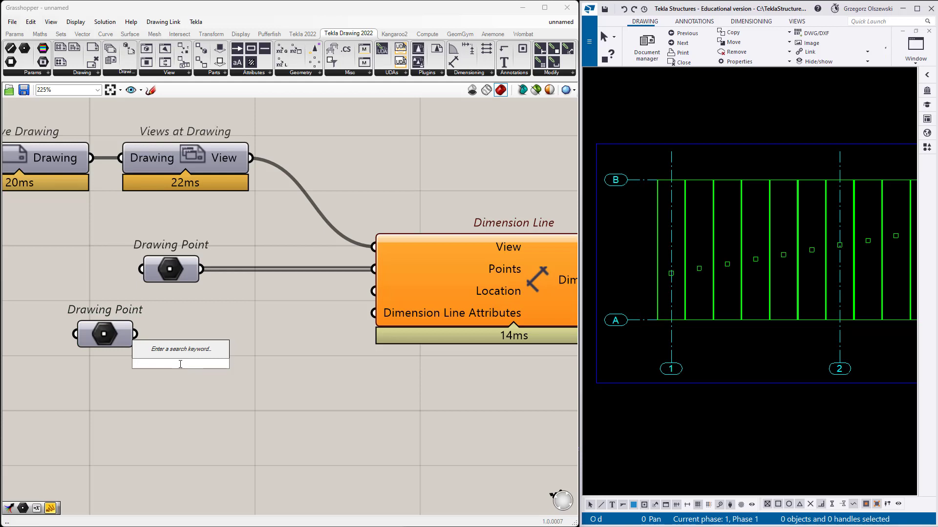
text(sd)
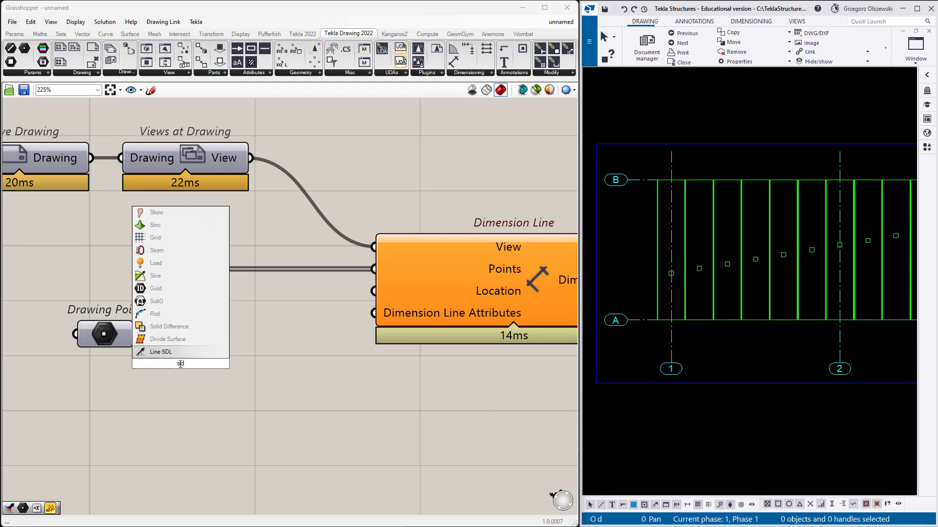
key(Return)
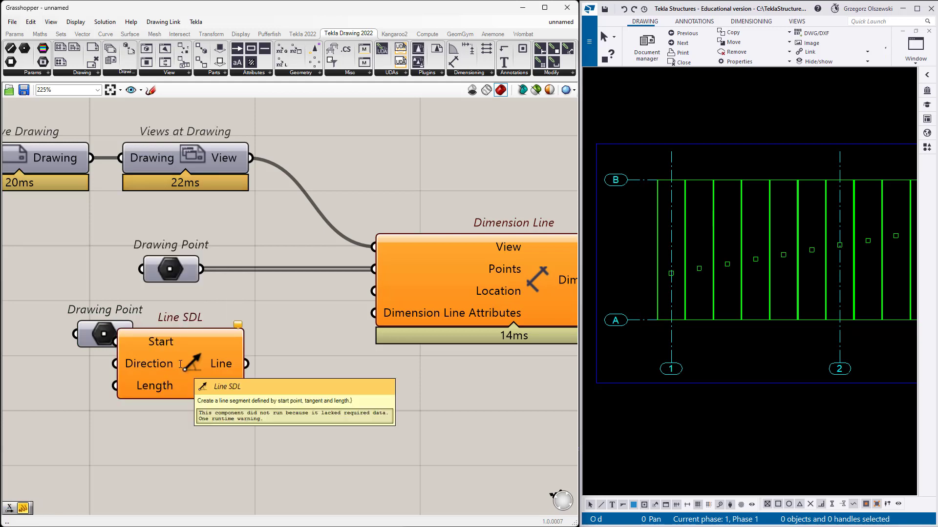
drag(181, 364, 229, 360)
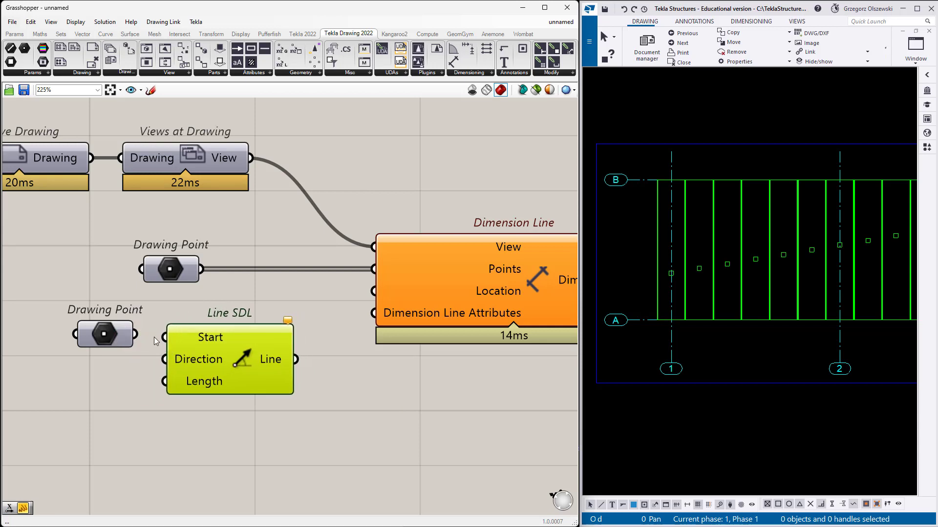
drag(136, 335, 189, 344)
Step: Add a Unit X component below the second Drawing Point and wire its Unit vector output to Line SDL's Direction input
scroll(356, 354, down, 2)
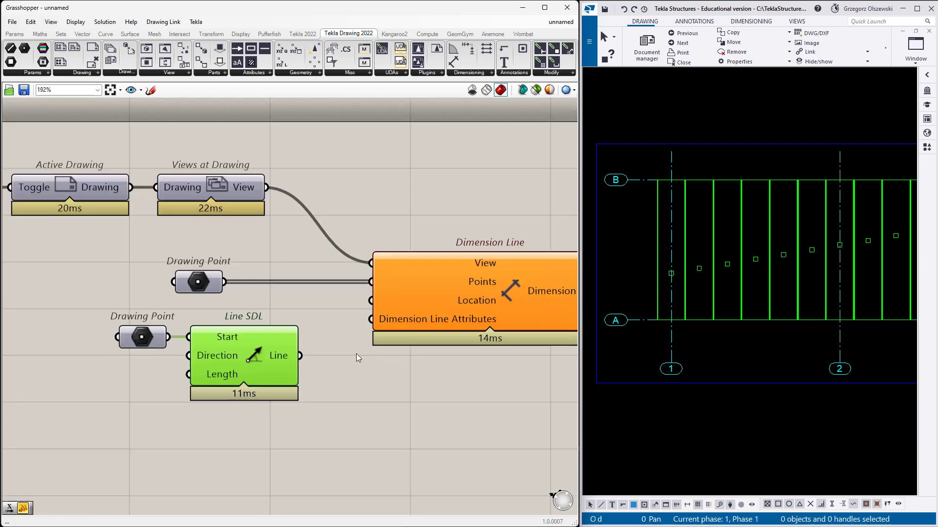
scroll(176, 391, up, 3)
mouse_move(272, 337)
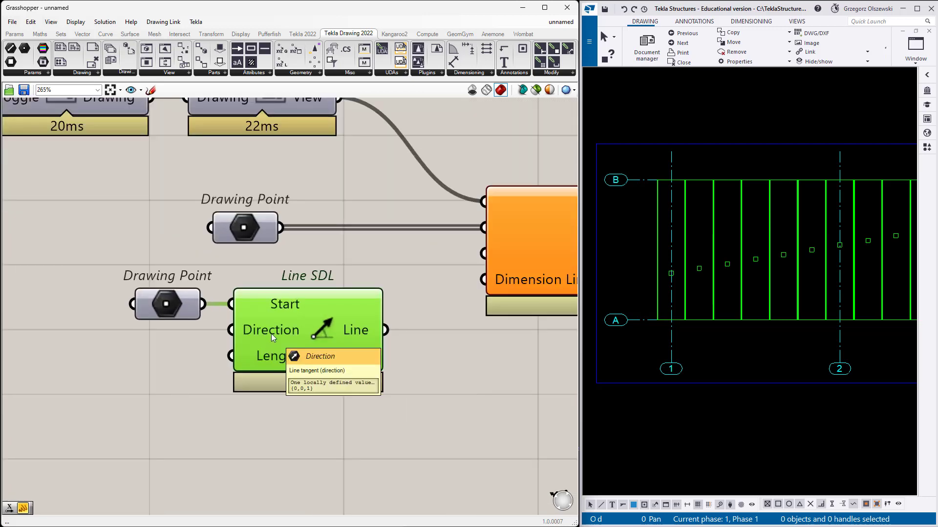
double_click(99, 371)
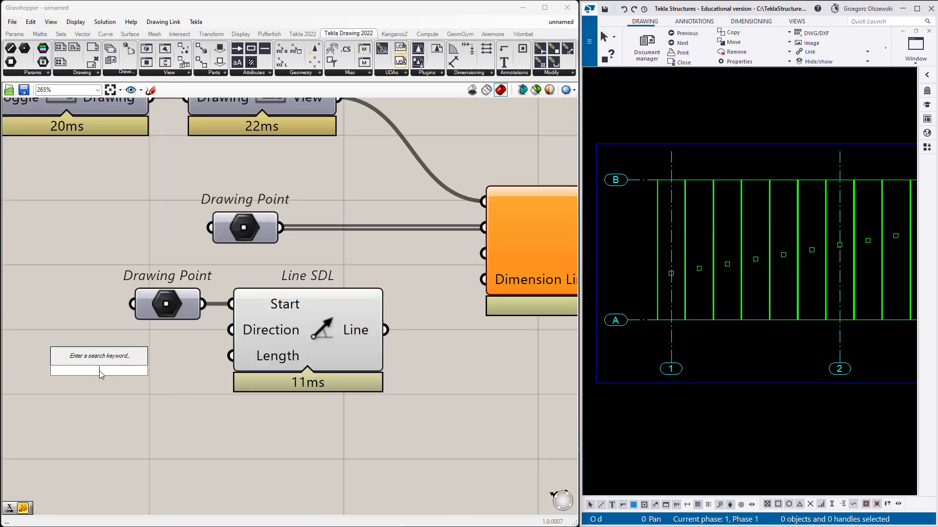
text(x)
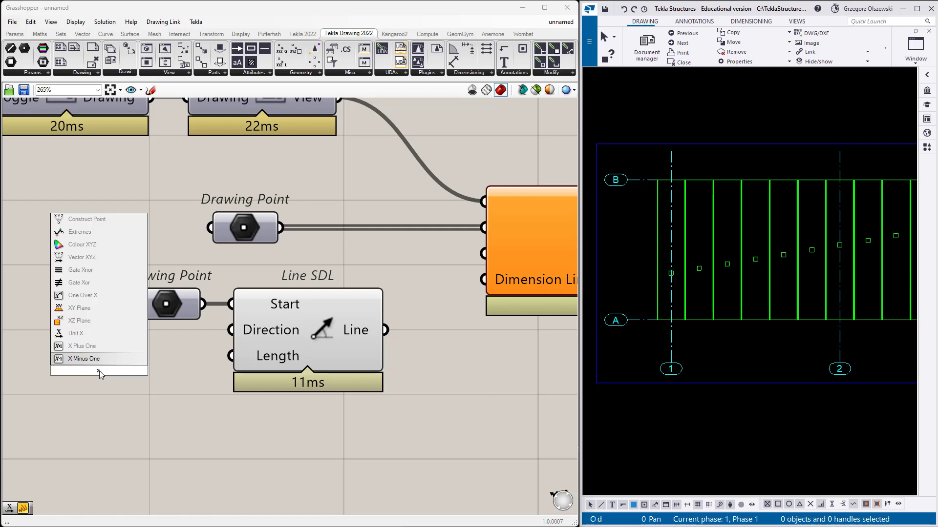
text( unit)
key(Return)
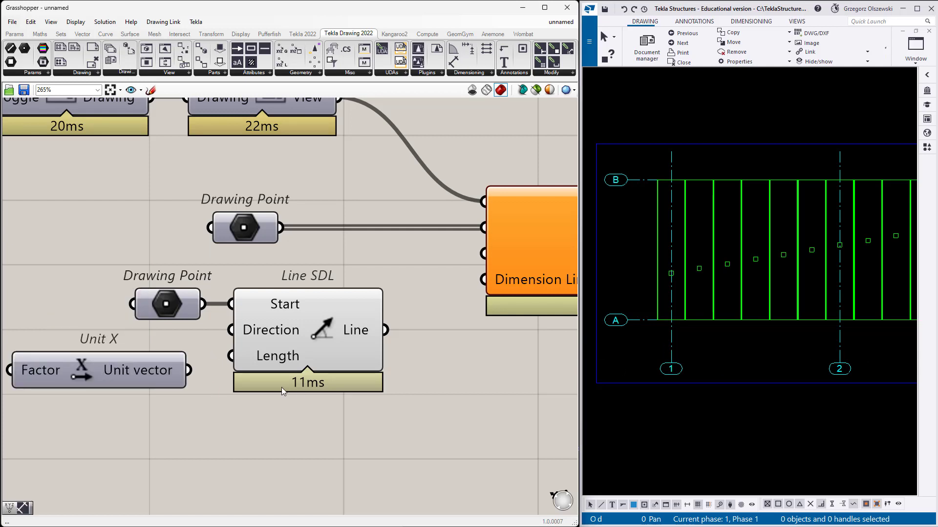
drag(189, 370, 231, 330)
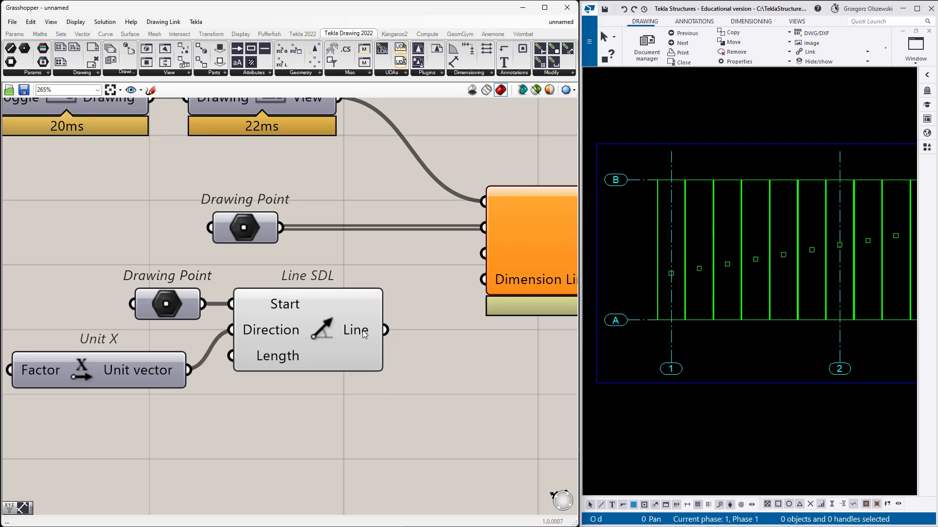
Step: Wire Line SDL's Line output to Dimension Line's Location input
mouse_move(364, 335)
scroll(178, 324, down, 3)
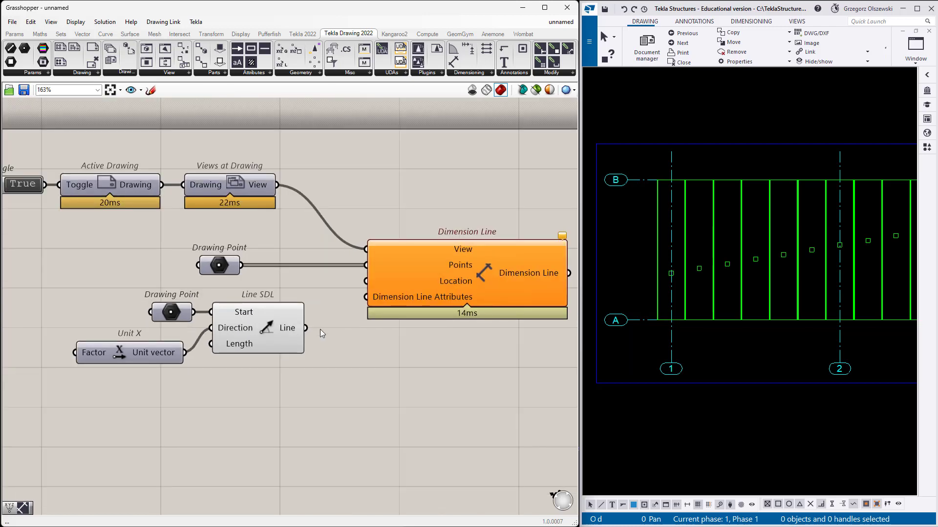
drag(305, 328, 368, 286)
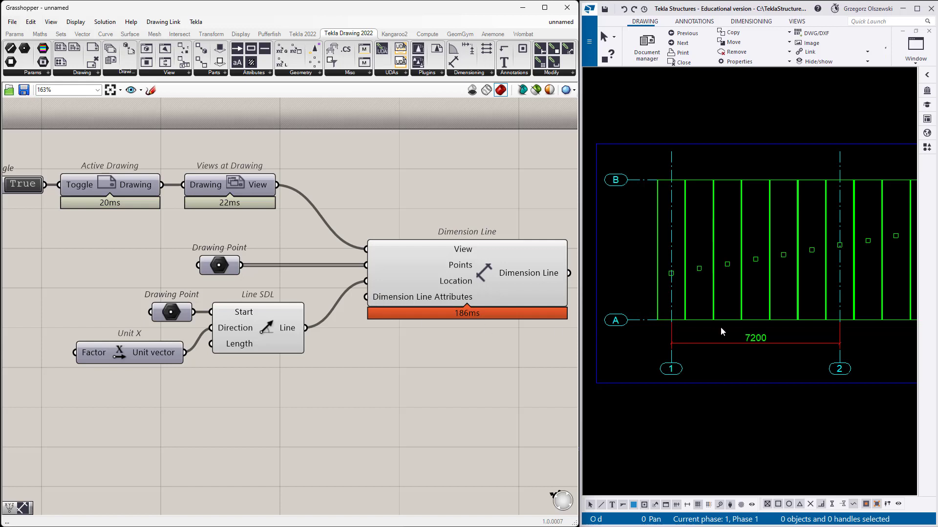
Step: Examine the Dimension Line component and its Drawing Point source against the dimension created in the drawing
scroll(446, 343, down, 2)
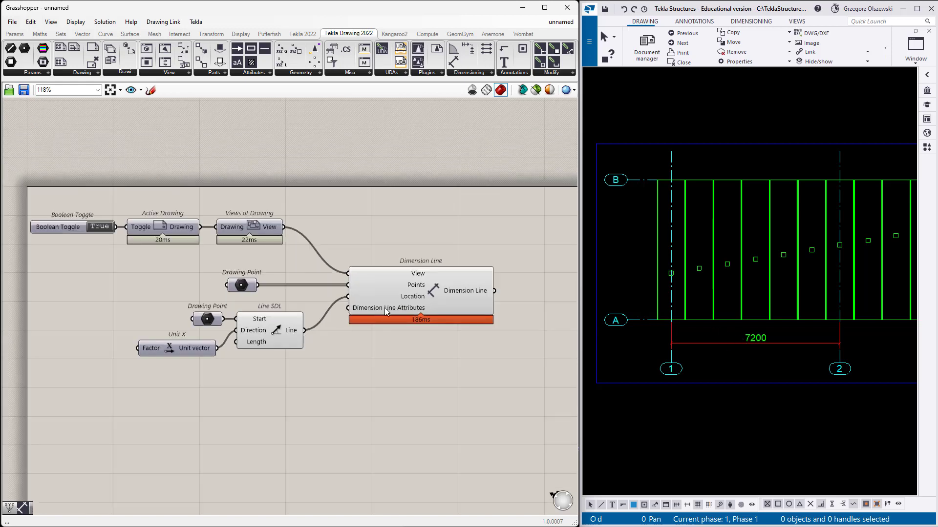
click(417, 301)
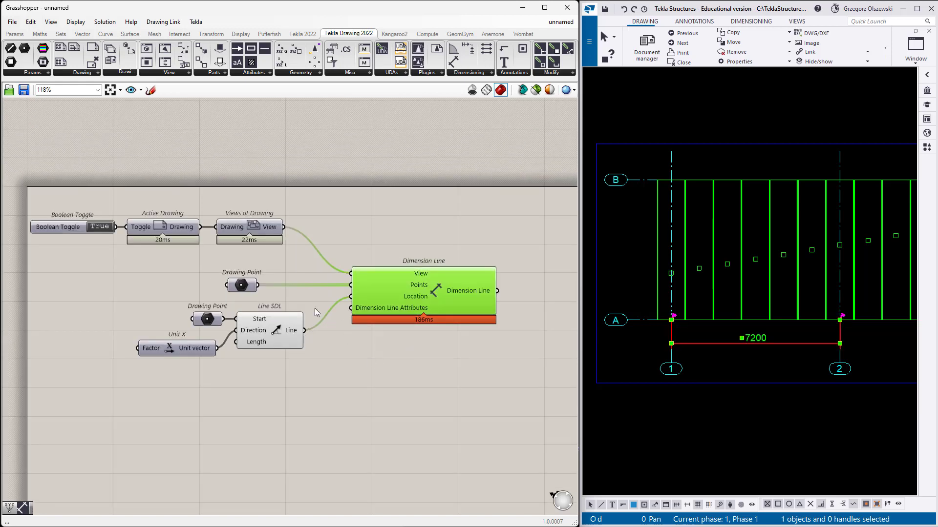
click(248, 285)
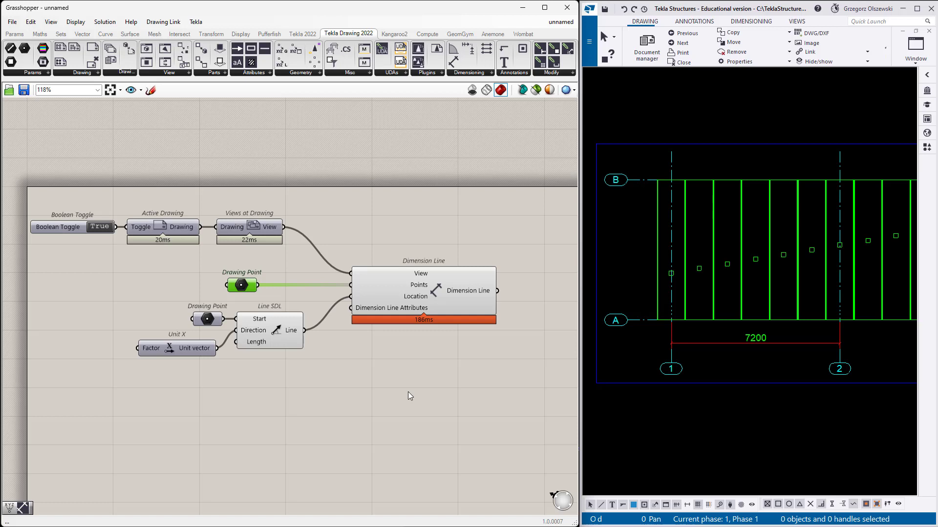
scroll(434, 295, up, 3)
click(429, 260)
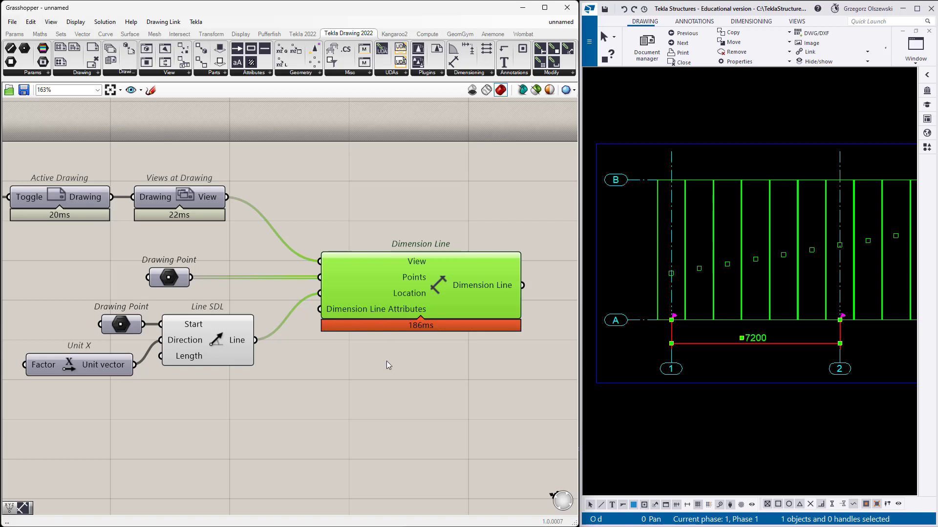
click(379, 376)
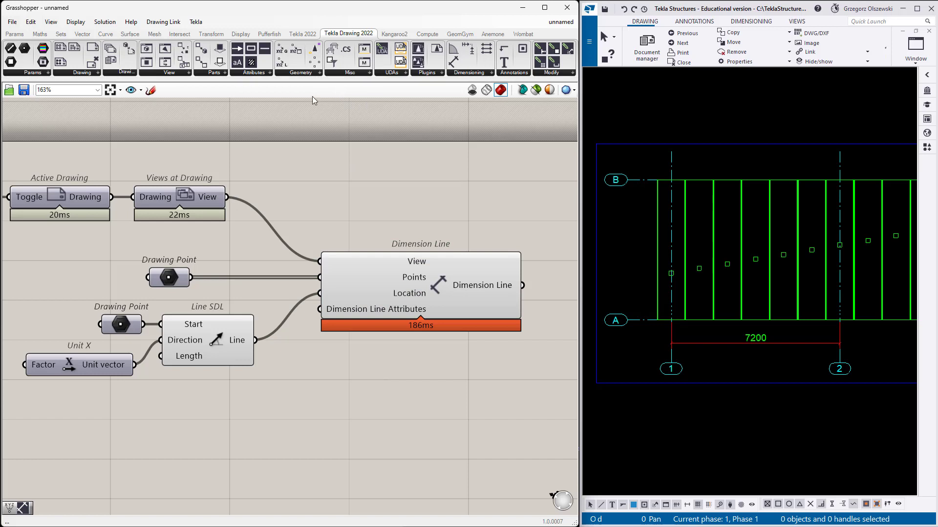
Step: Add a Dimension Line Attributes component below Line SDL
click(268, 73)
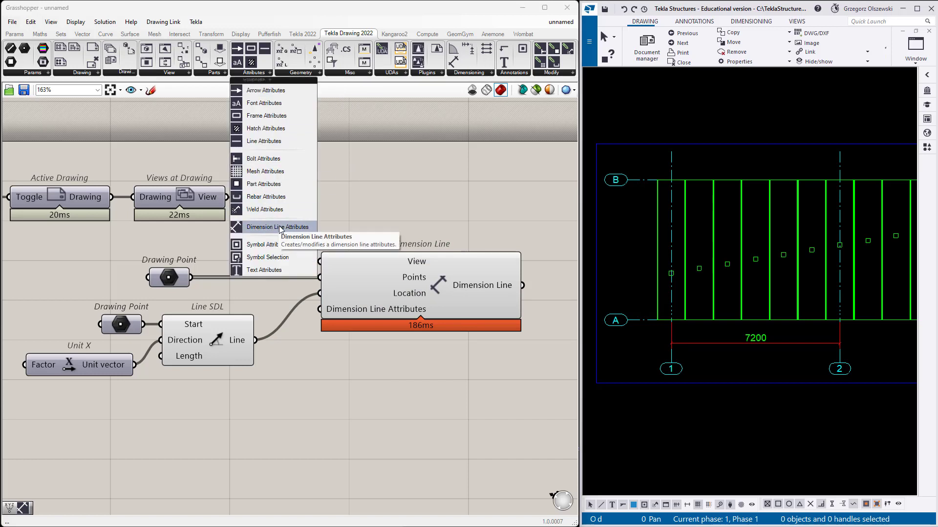
drag(276, 226, 225, 406)
scroll(244, 359, up, 1)
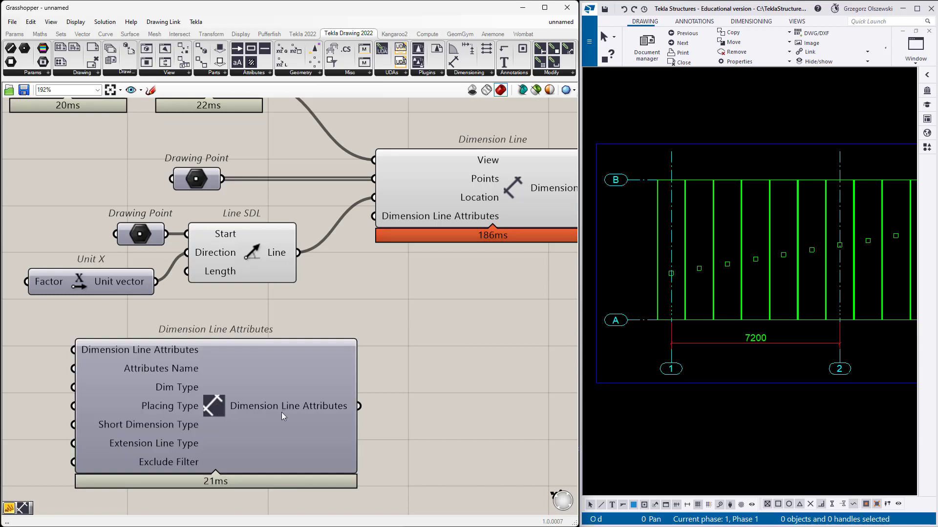
drag(282, 412, 277, 423)
scroll(408, 361, down, 1)
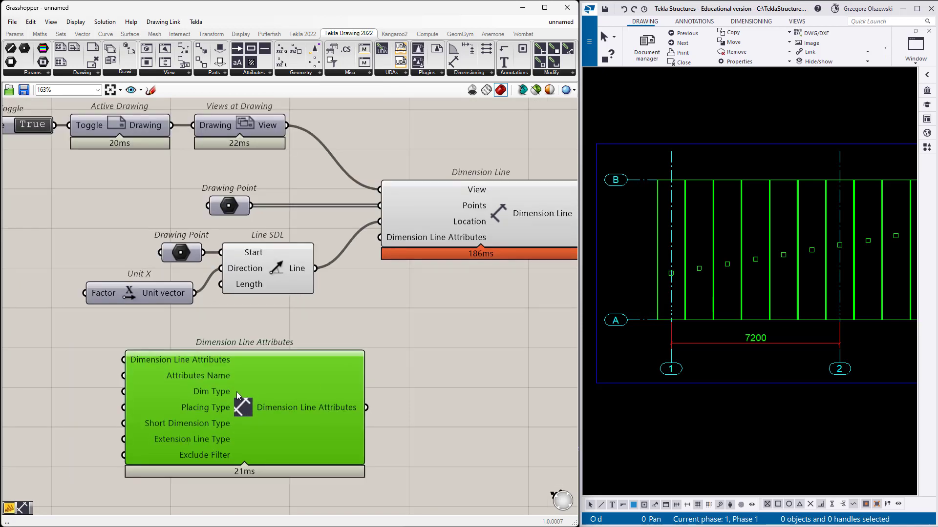
Step: Create a panel containing "standard" and wire it to the Attributes Name input of Dimension Line Attributes
double_click(16, 372)
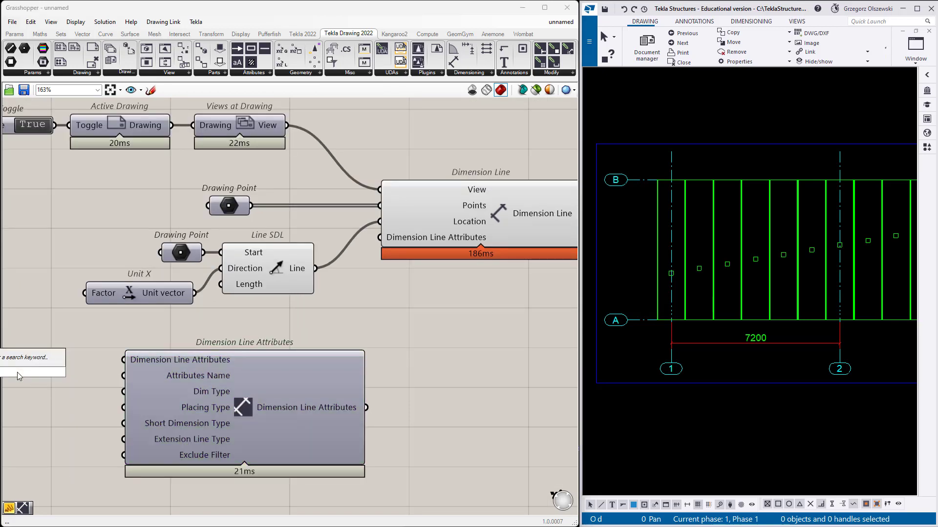
text(//standard)
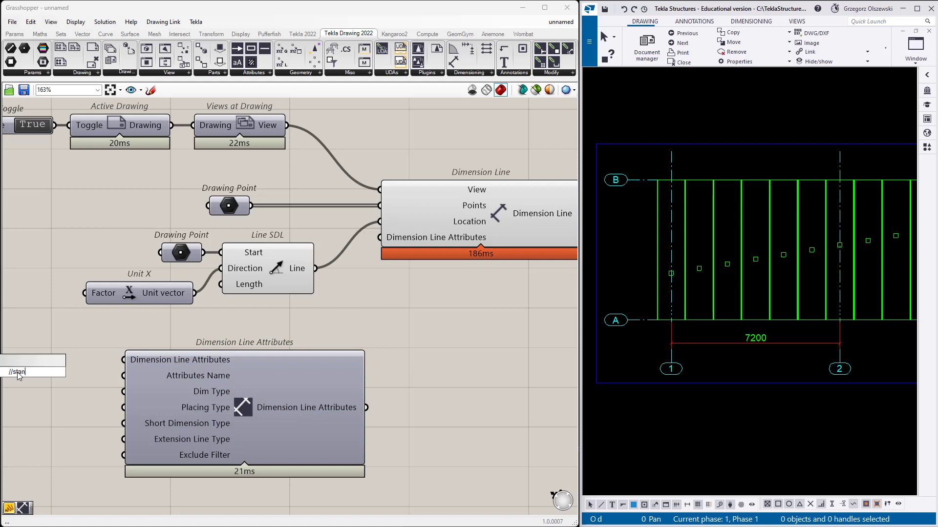
key(Return)
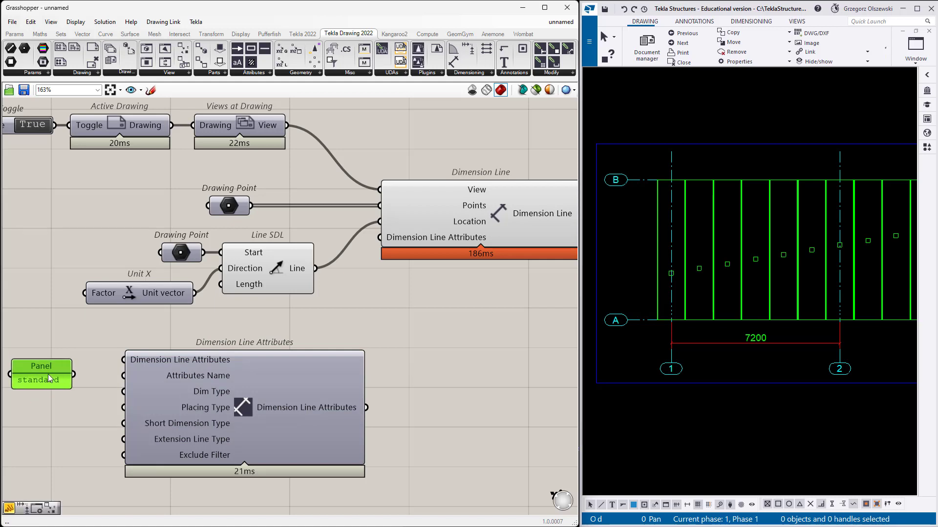
drag(73, 374, 123, 376)
drag(44, 381, 48, 382)
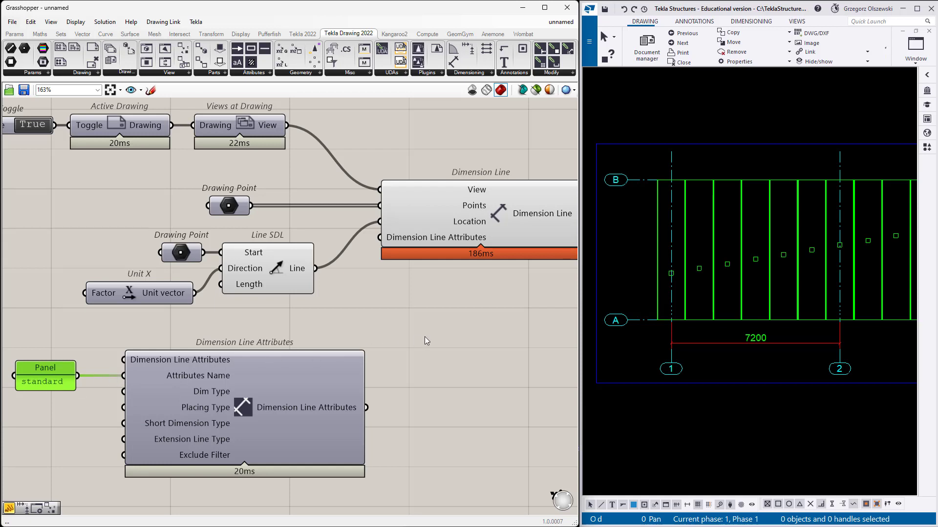
Step: Examine the saved attribute files available in the properties of the dimension between grids 1 and 2
click(284, 377)
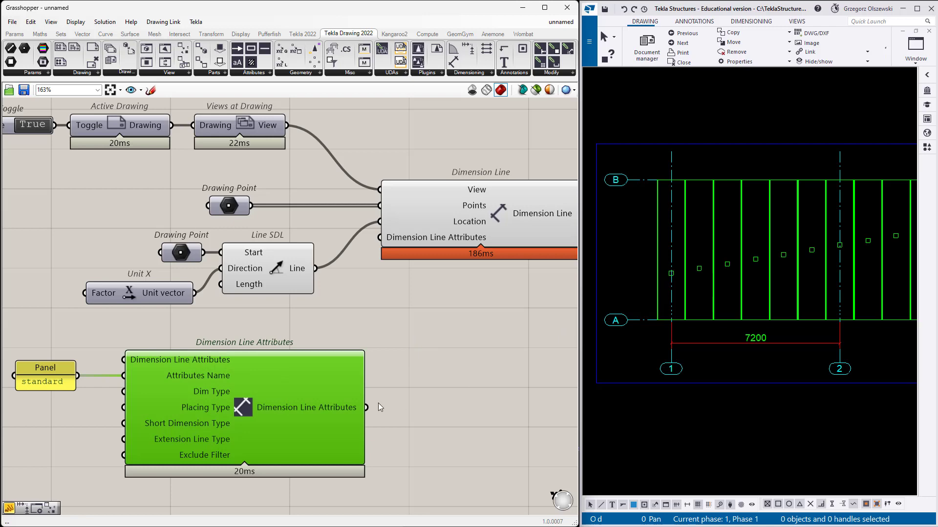
click(414, 320)
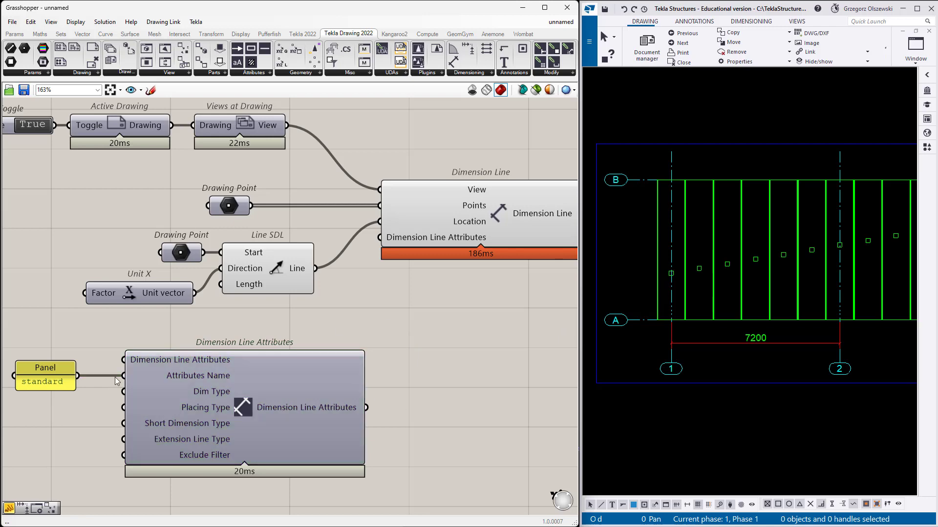
click(754, 343)
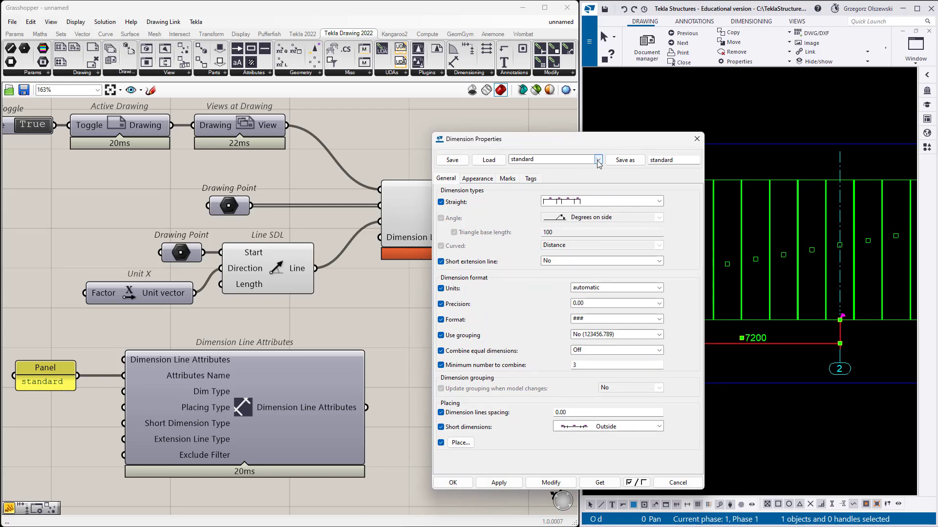
click(597, 159)
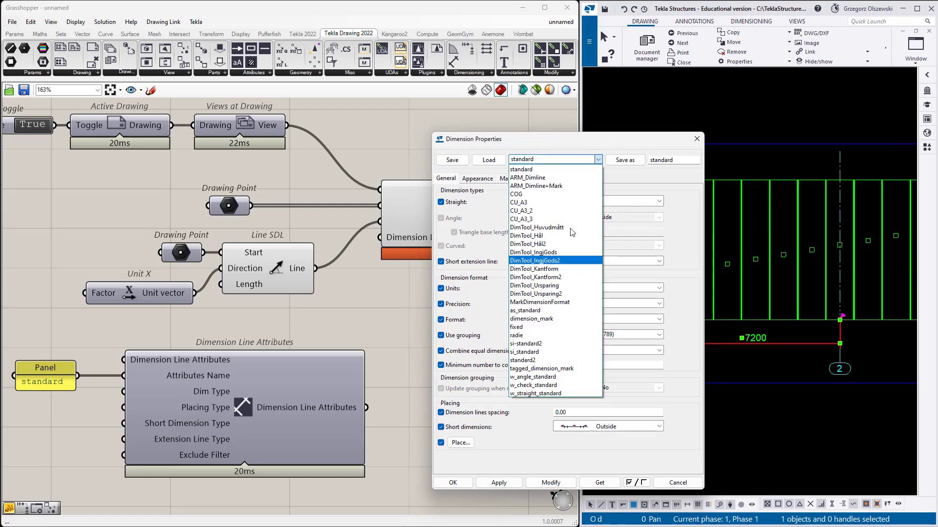
click(553, 142)
click(697, 140)
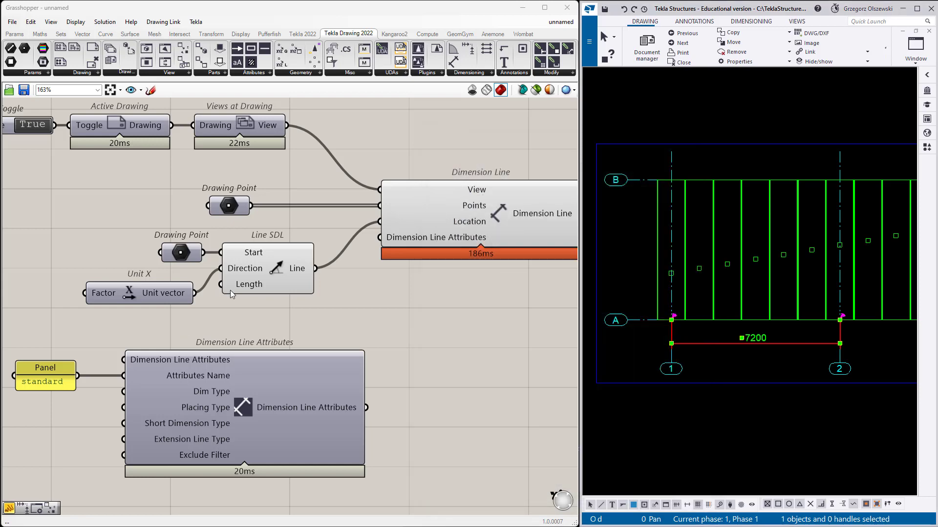
Step: Wire the Dimension Line Attributes output to Dimension Line's Dimension Line Attributes input
scroll(423, 245, down, 2)
click(423, 245)
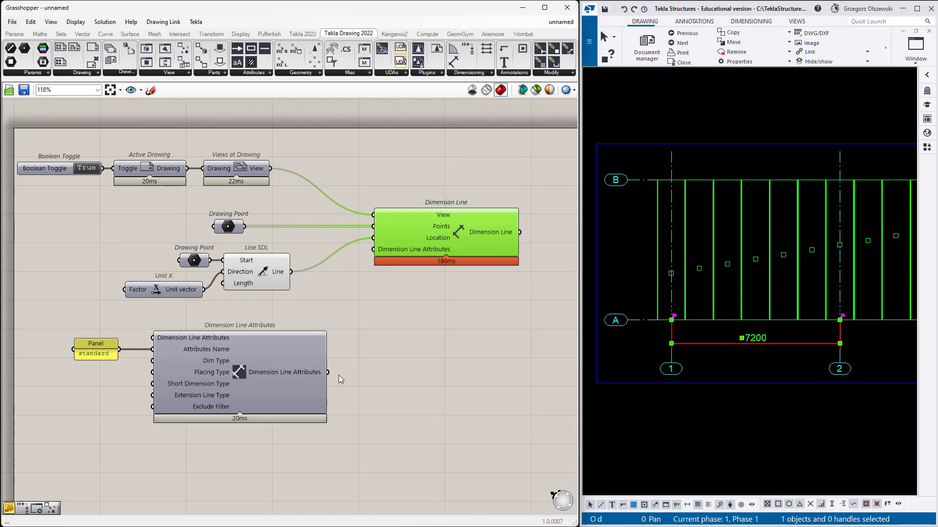
drag(328, 372, 373, 257)
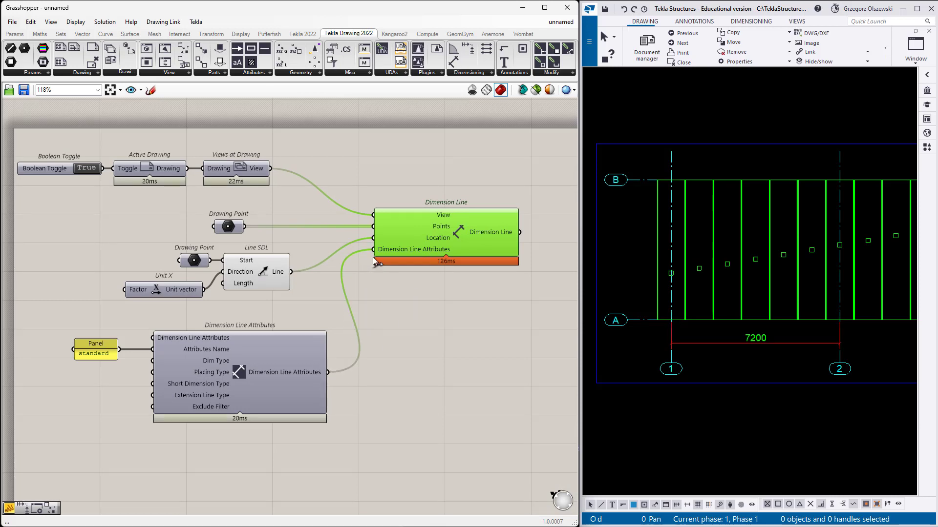
click(404, 337)
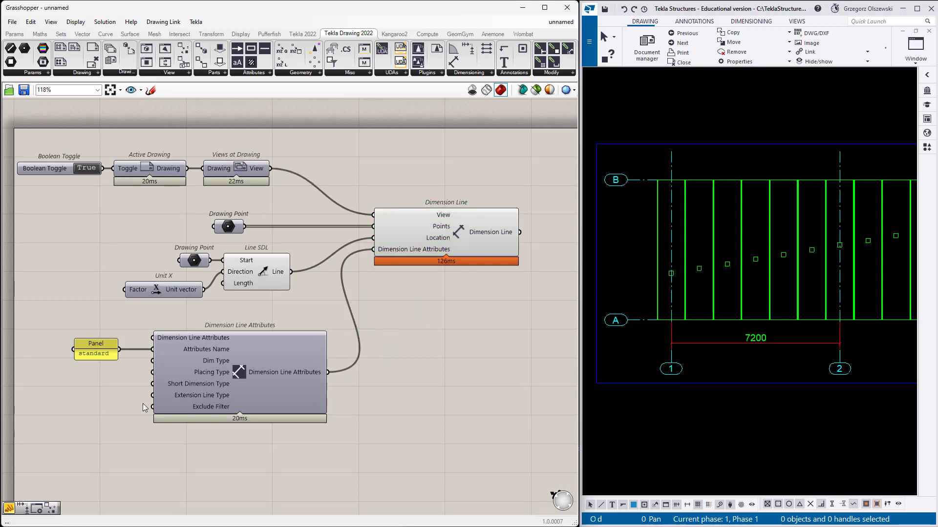
Step: Set Extension Line Type on Dimension Line Attributes to Yes and inspect the dimension's end at grid 1
scroll(121, 423, up, 1)
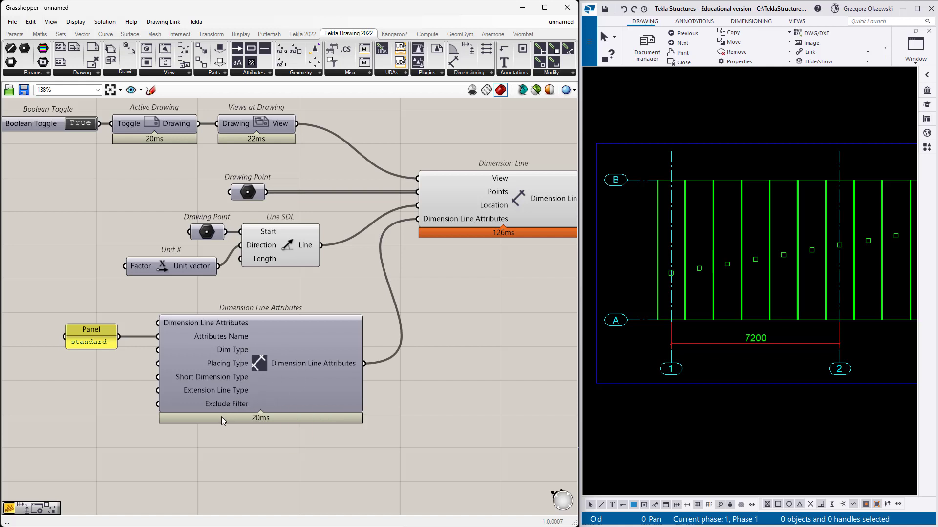
click(218, 390)
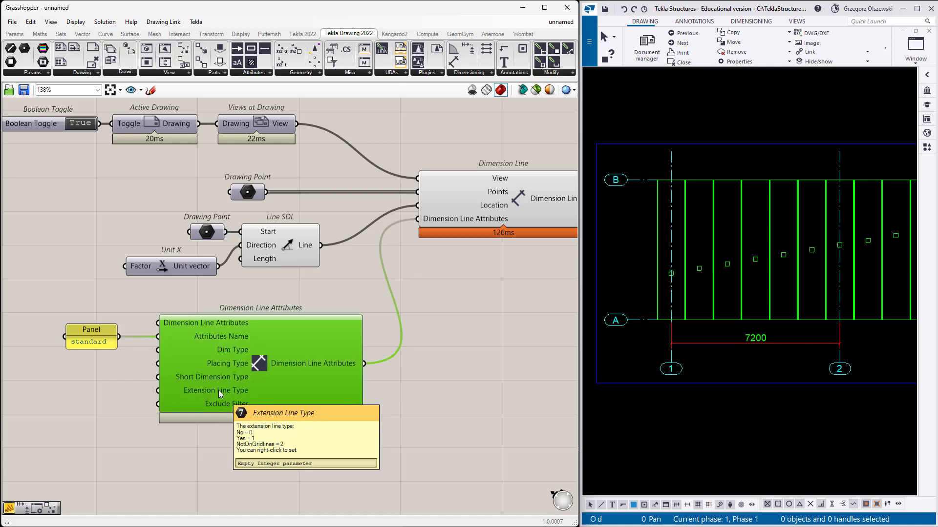
right_click(219, 391)
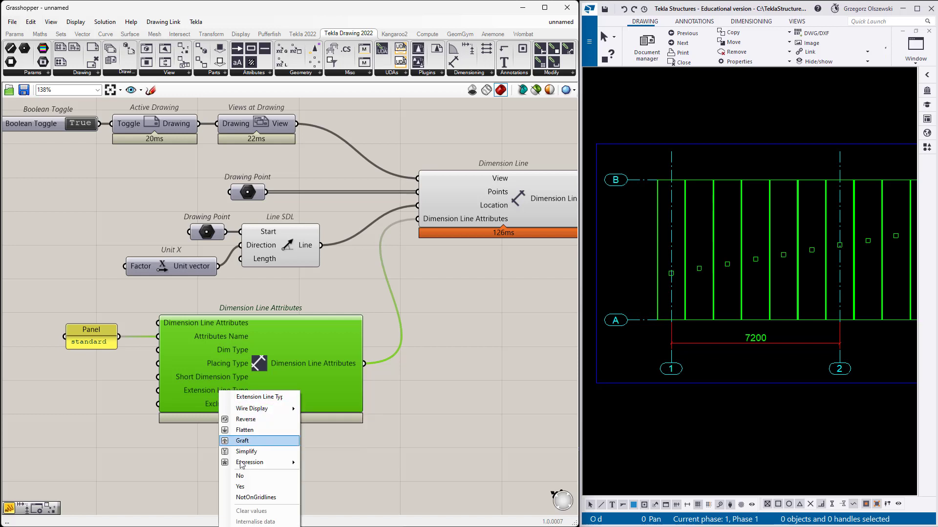
click(251, 485)
scroll(671, 327, up, 3)
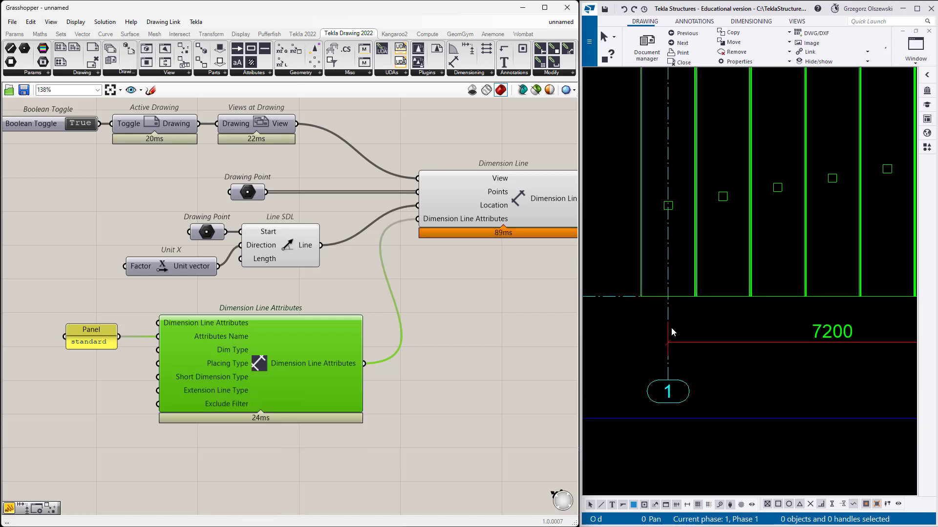
Step: Switch Extension Line Type to No for comparison and return it to Yes
right_click(222, 389)
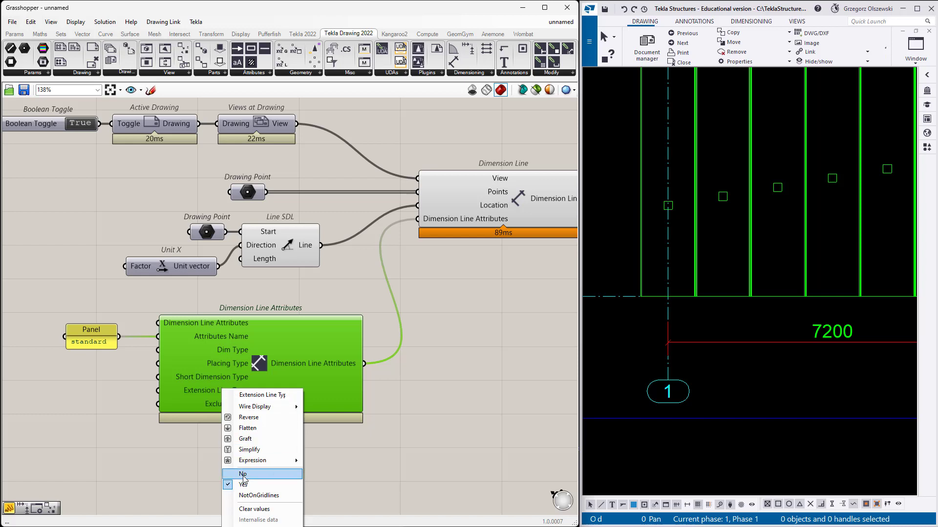
click(242, 475)
right_click(216, 389)
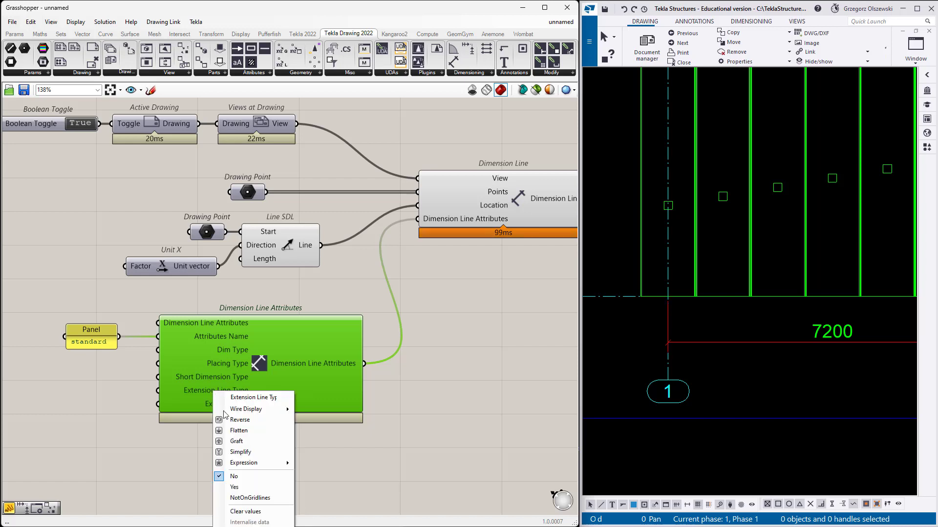
click(239, 480)
scroll(634, 323, down, 2)
scroll(644, 324, down, 1)
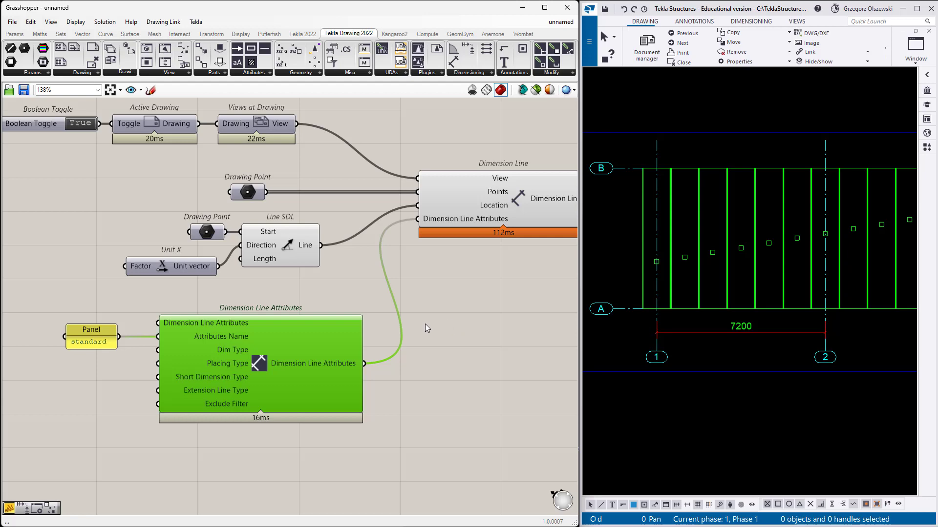
Step: Re-pick the single Tekla point of the Drawing Point feeding Line SDL's Start, just below the grid labels between grids 1 and 2
right_click(205, 235)
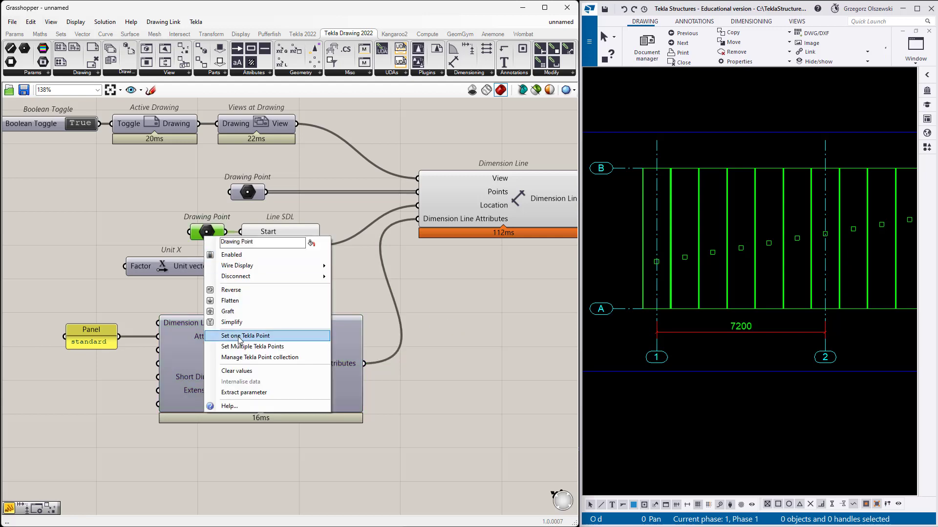
click(239, 336)
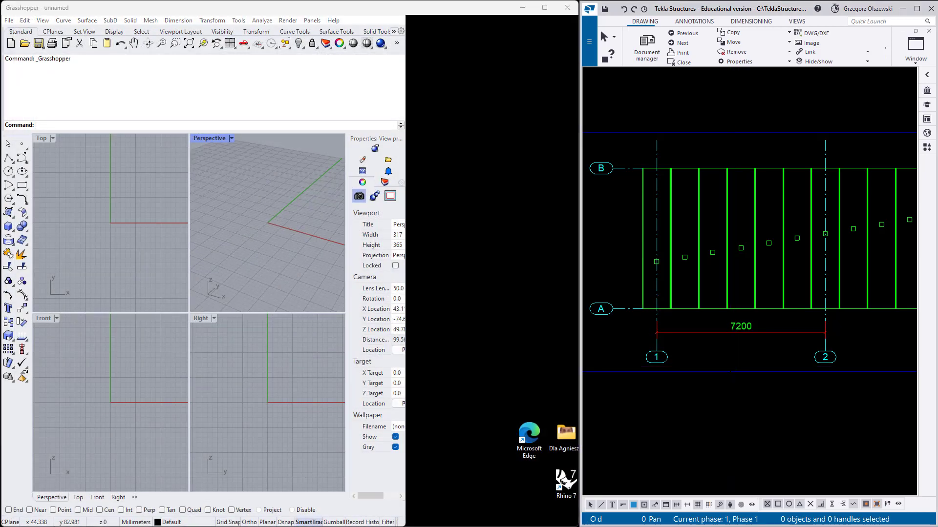
click(731, 368)
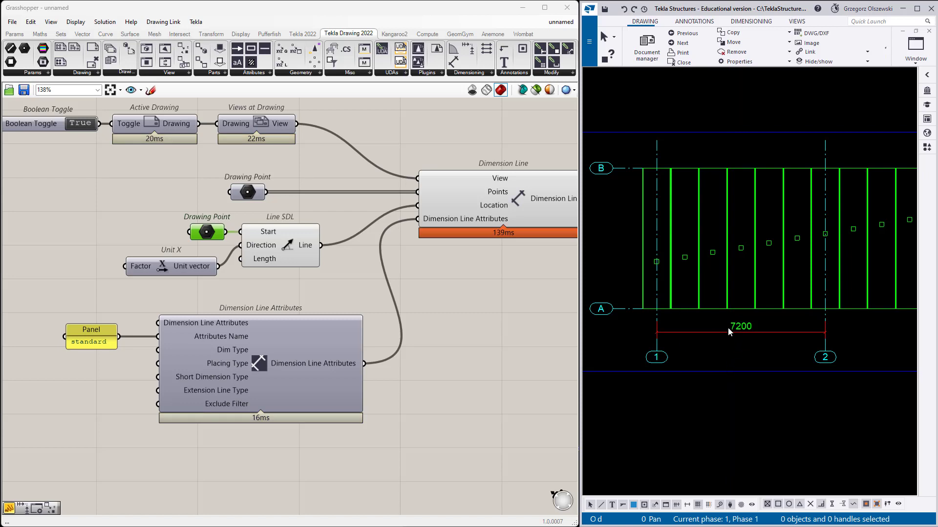
Step: Open the properties of the dimension between grids 1 and 2 and examine its placing settings
double_click(754, 330)
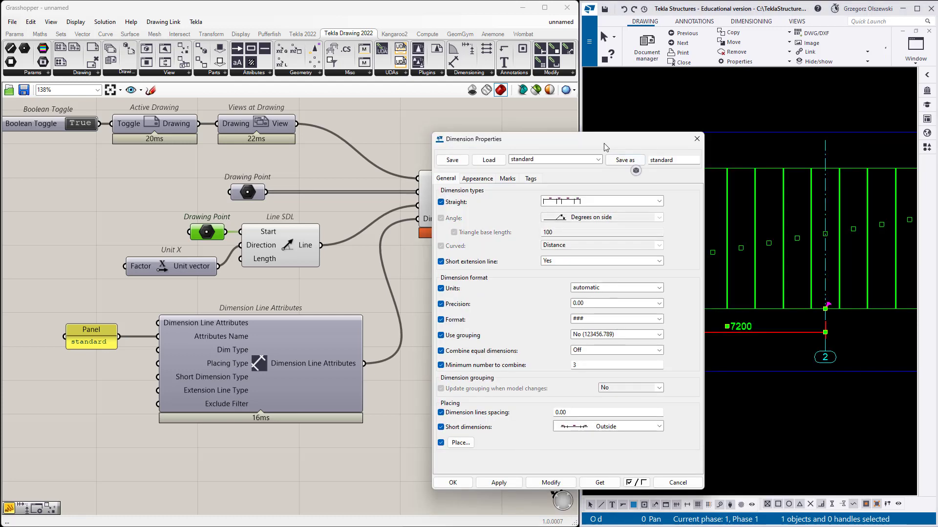
drag(604, 143, 481, 130)
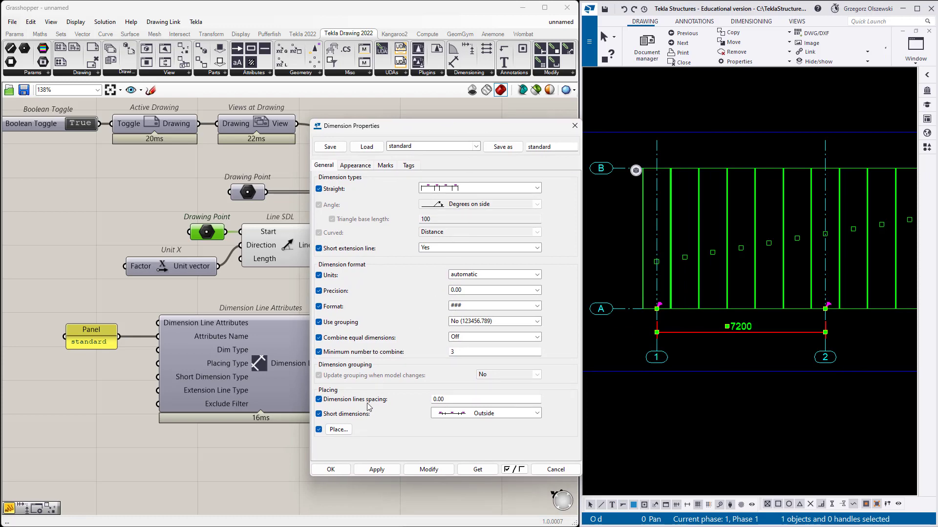
click(342, 430)
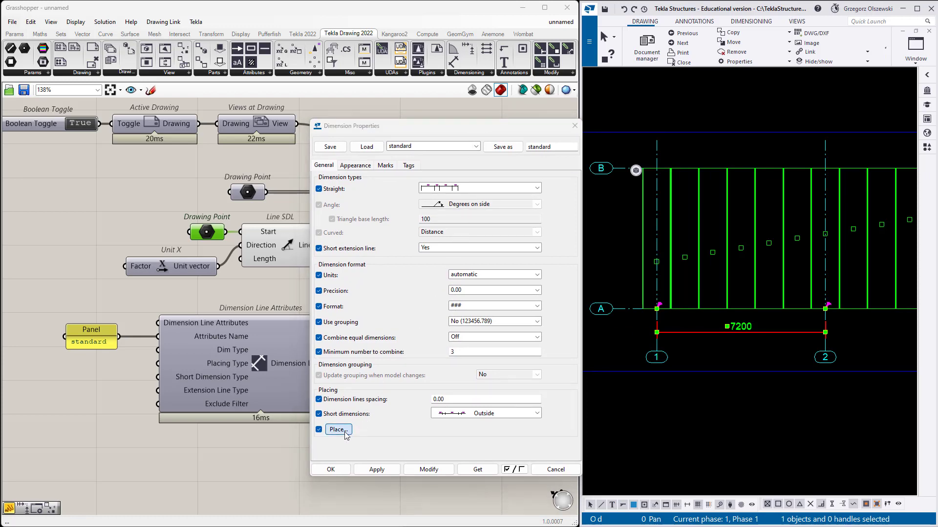
drag(458, 164, 367, 185)
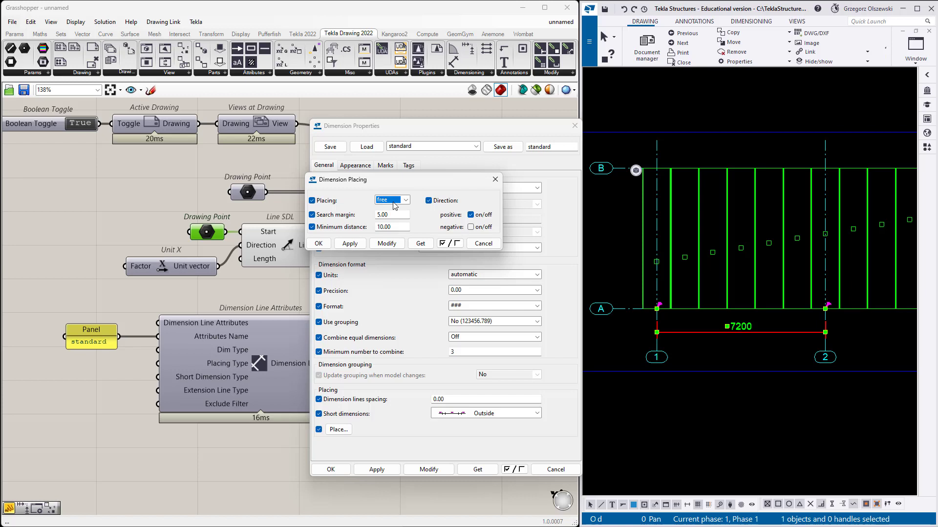
Step: Examine the Protection settings in the drawing view's properties and close them
click(697, 395)
double_click(701, 373)
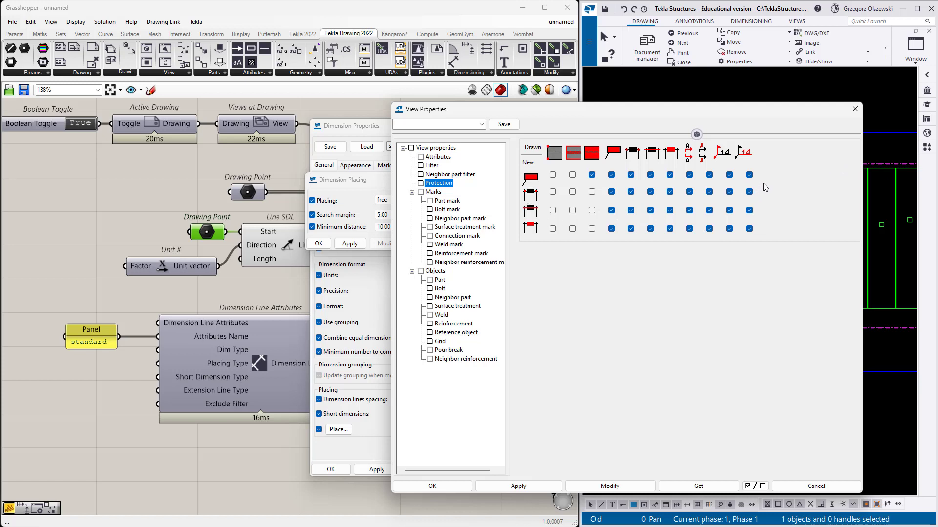
click(855, 109)
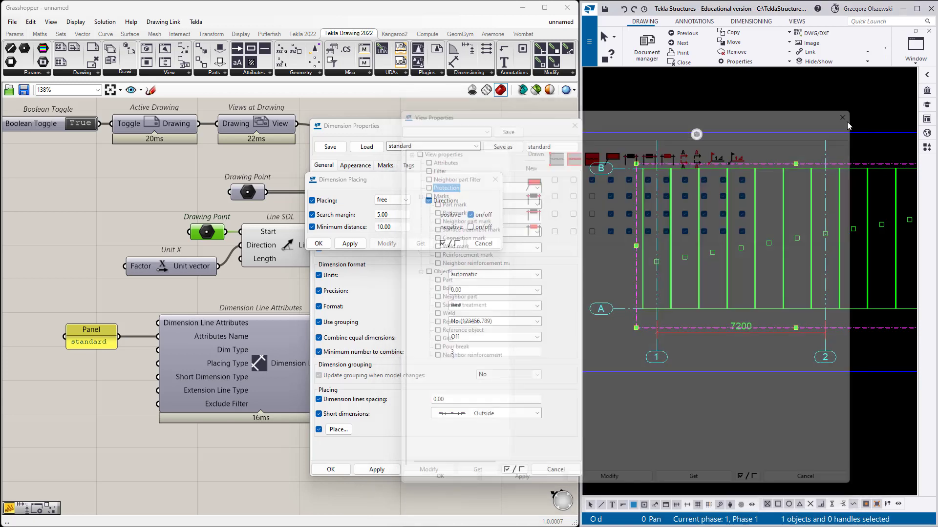
Step: Try the fixed option in the dimension's placing settings, cancel it and close the dimension properties
click(391, 201)
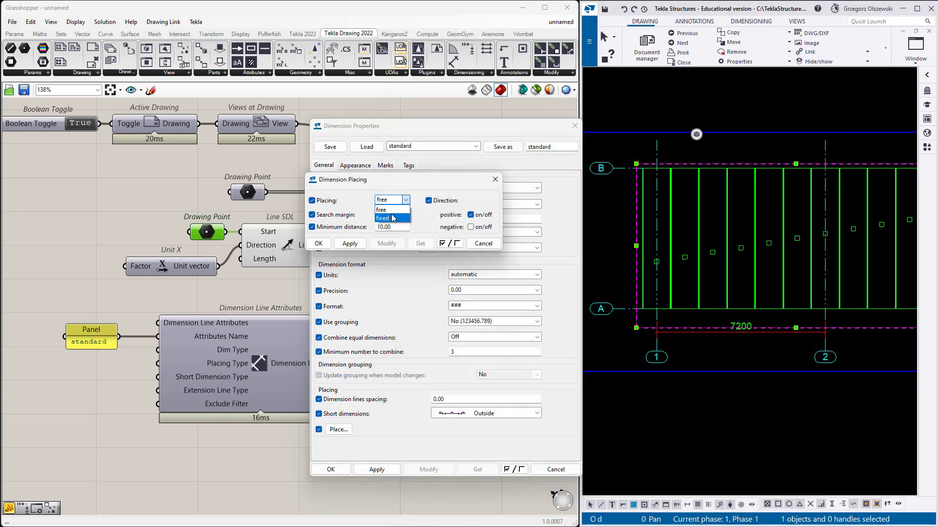
click(482, 243)
click(482, 243)
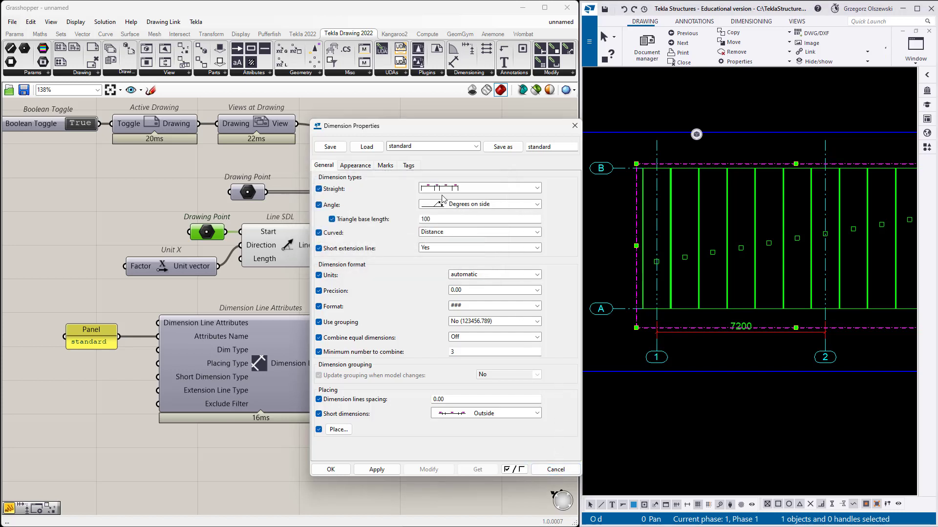
click(338, 429)
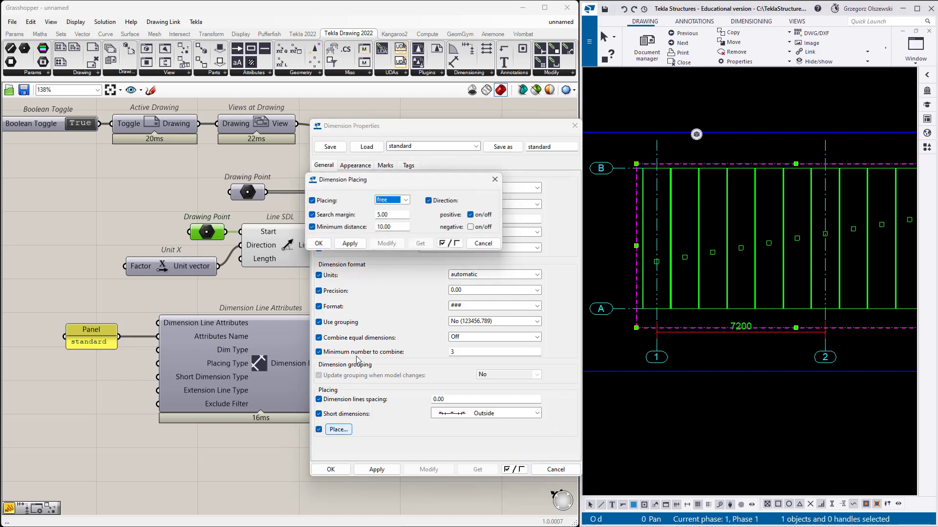
click(394, 202)
click(393, 218)
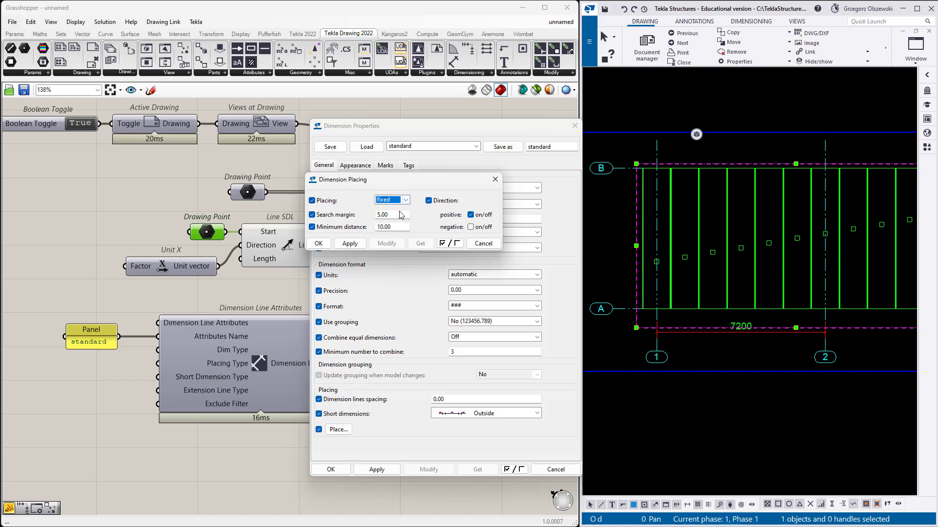
click(482, 243)
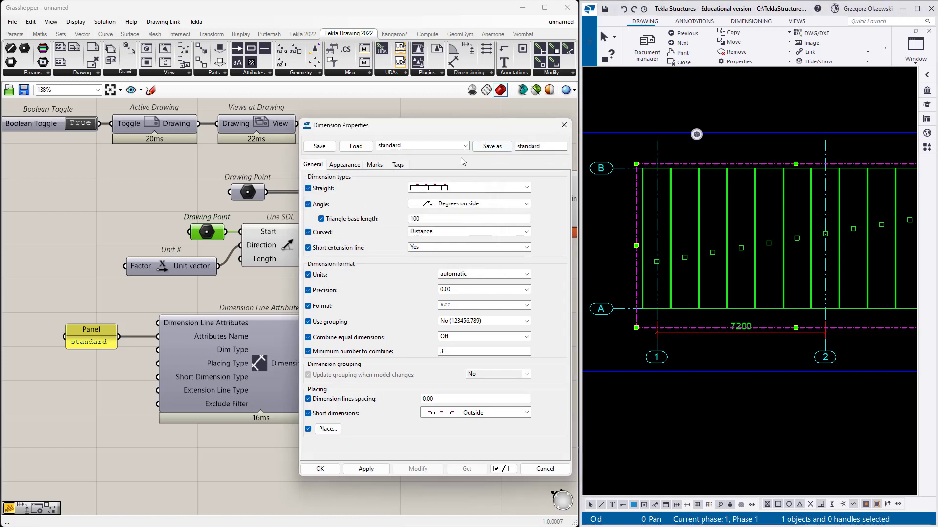
click(564, 125)
Step: Set Placing Type on Dimension Line Attributes to Fixed and clear the selection in the drawing
scroll(181, 417, up, 4)
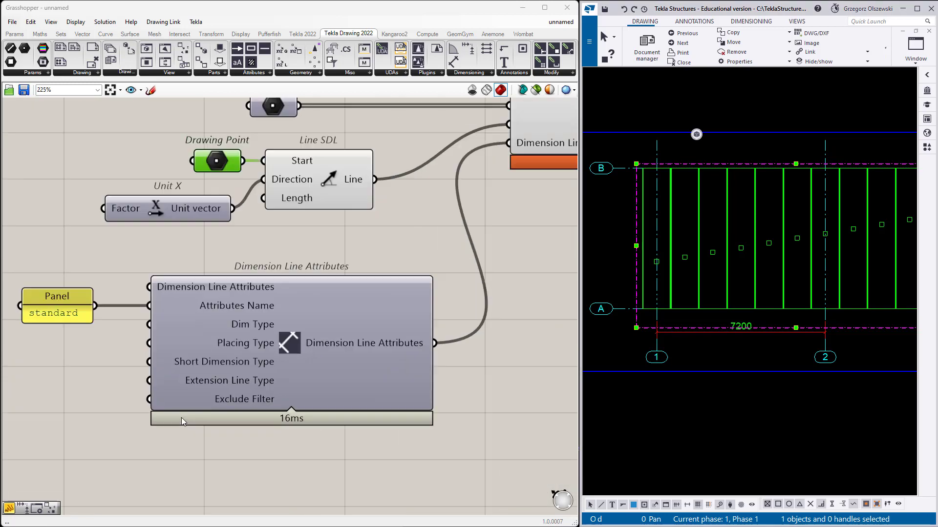
click(244, 329)
right_click(244, 332)
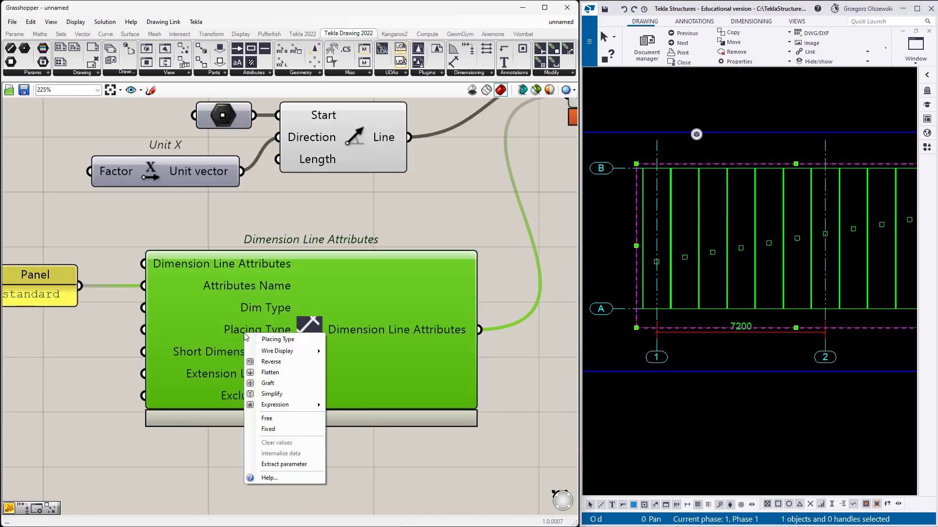
click(268, 429)
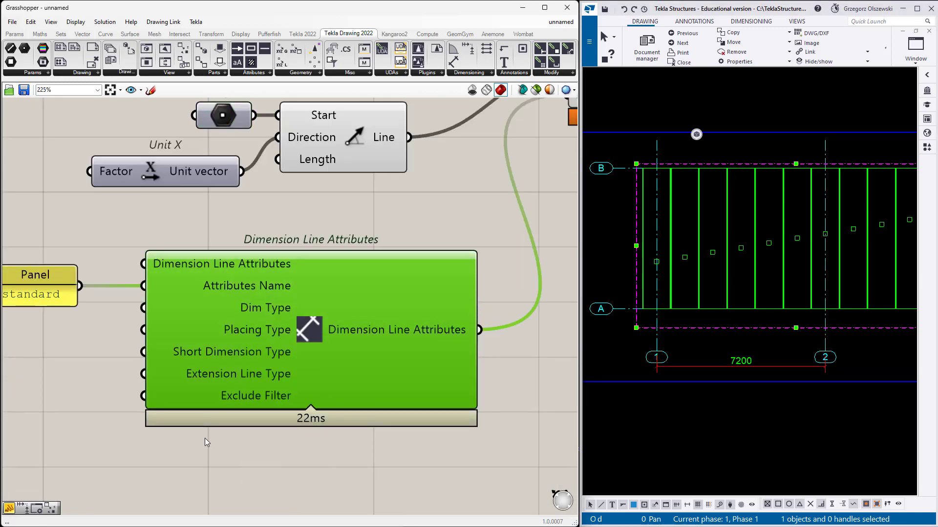
click(196, 452)
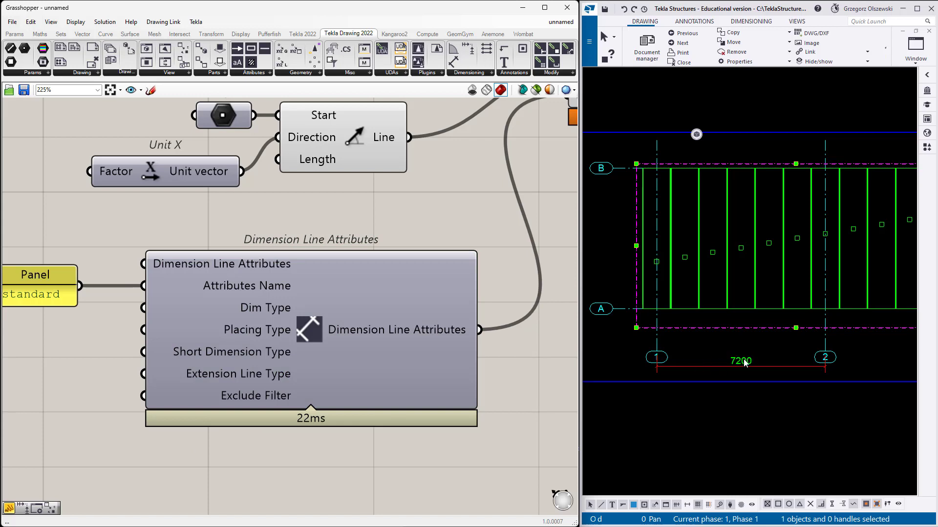
click(731, 342)
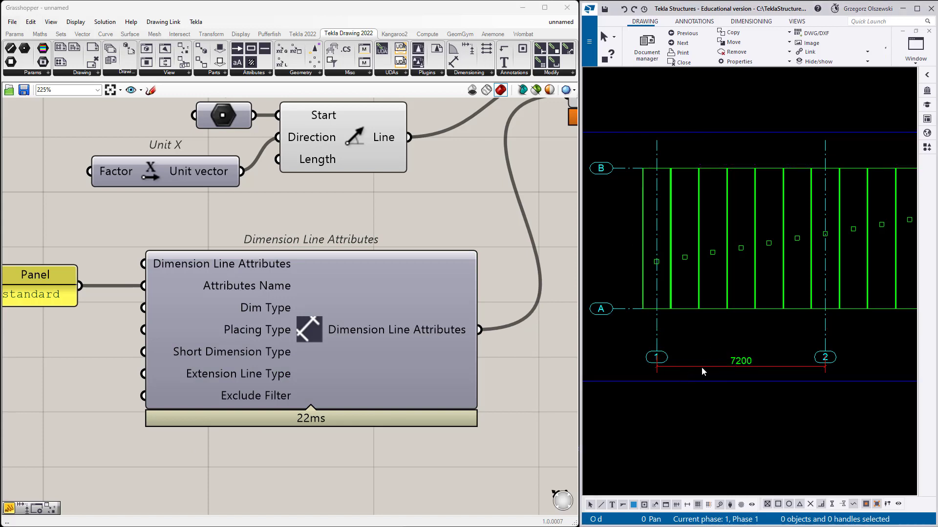
scroll(248, 411, down, 2)
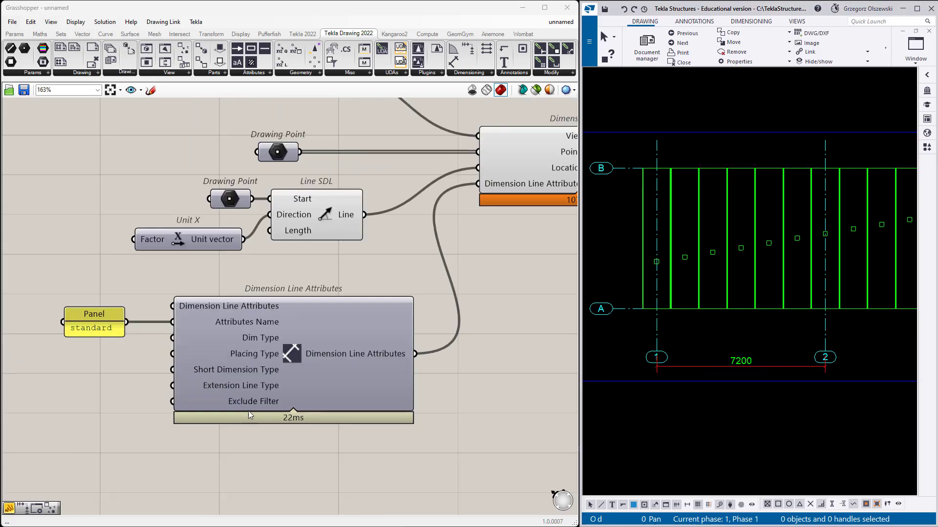
Step: Re-pick the dimension line's location Drawing Point among the beams between grids A and B, near grid 1
scroll(228, 369, down, 1)
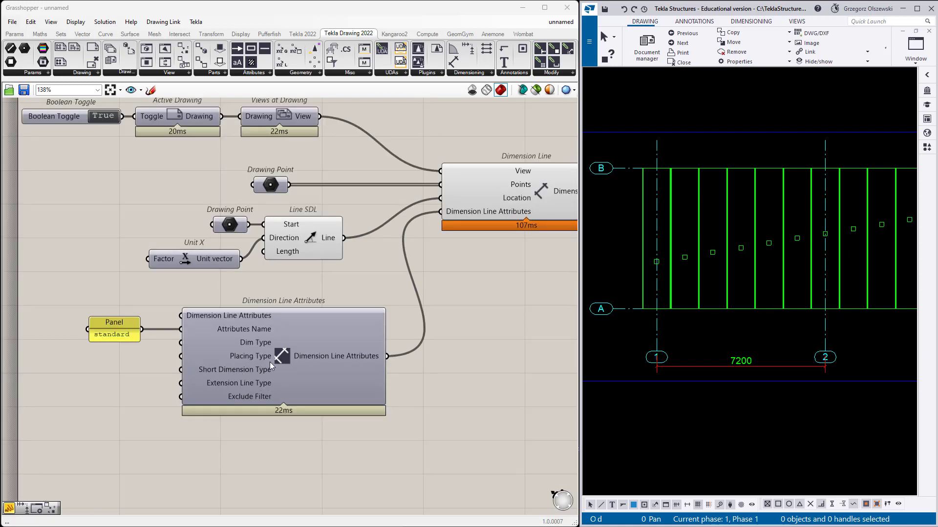
click(236, 218)
right_click(230, 220)
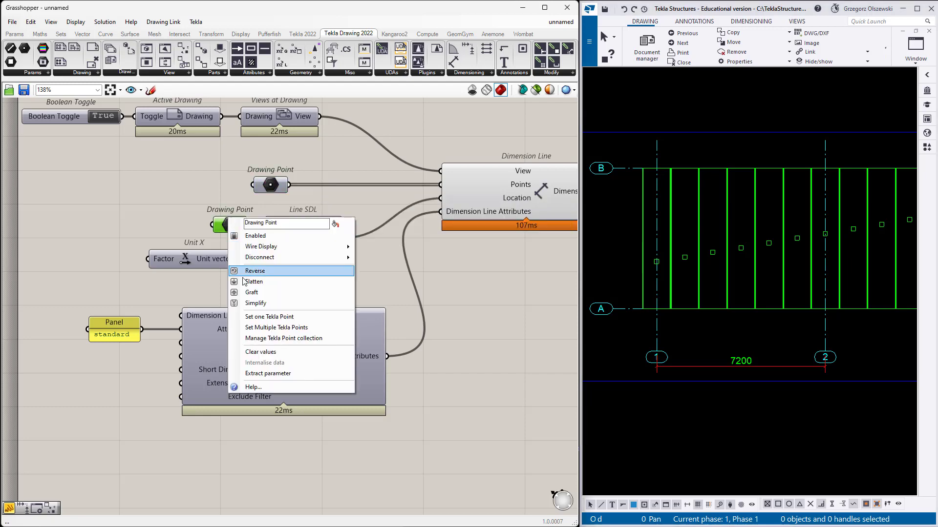
click(268, 317)
click(683, 258)
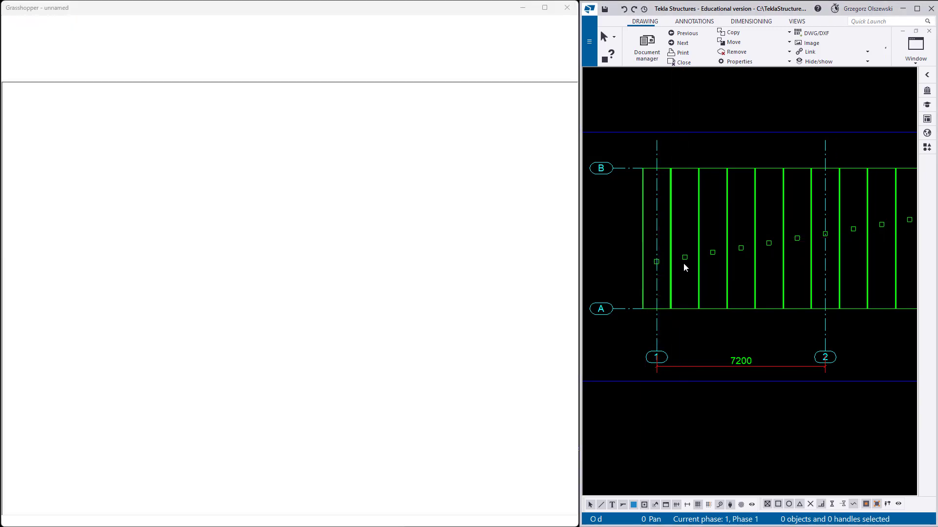
Step: Re-pick the location Drawing Point at the grid 1 bubble below grid A
right_click(226, 228)
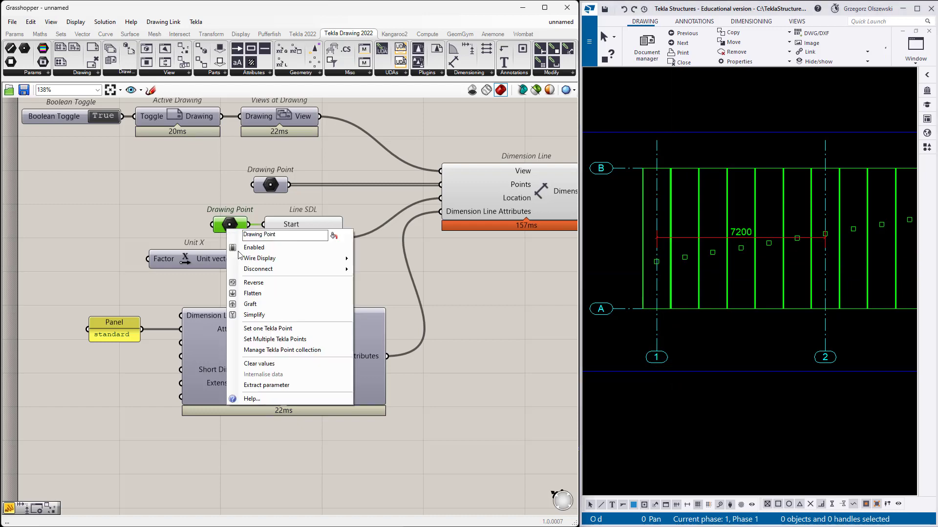
click(267, 329)
click(656, 357)
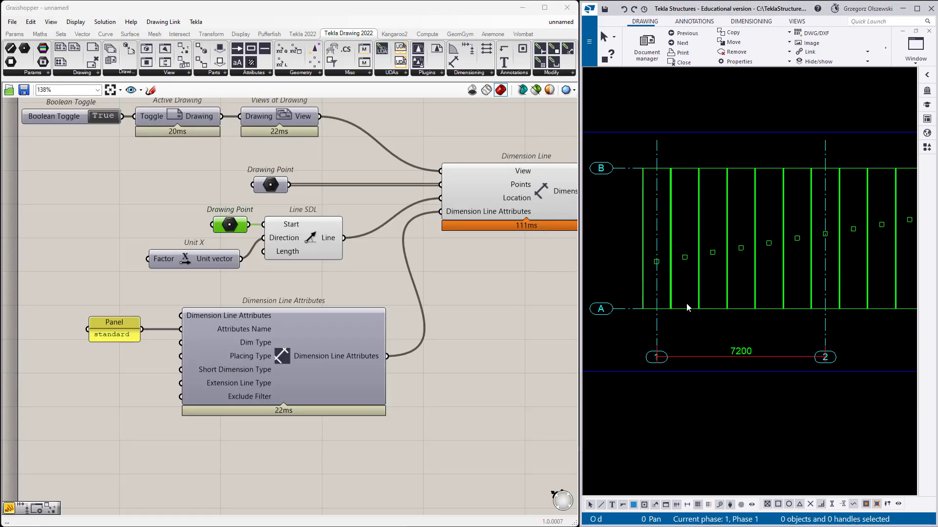
Step: Examine the Placing Type options and description on Dimension Line Attributes
scroll(233, 353, up, 4)
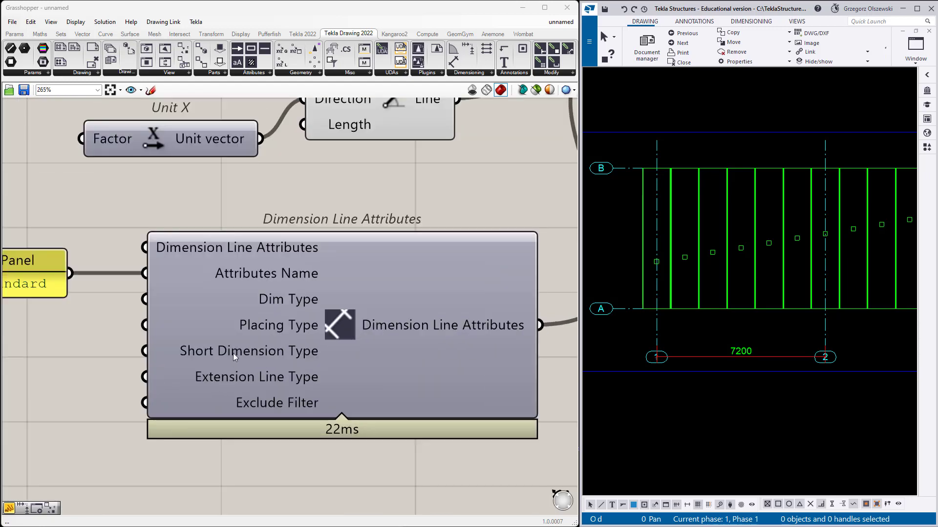
right_click(259, 330)
click(209, 445)
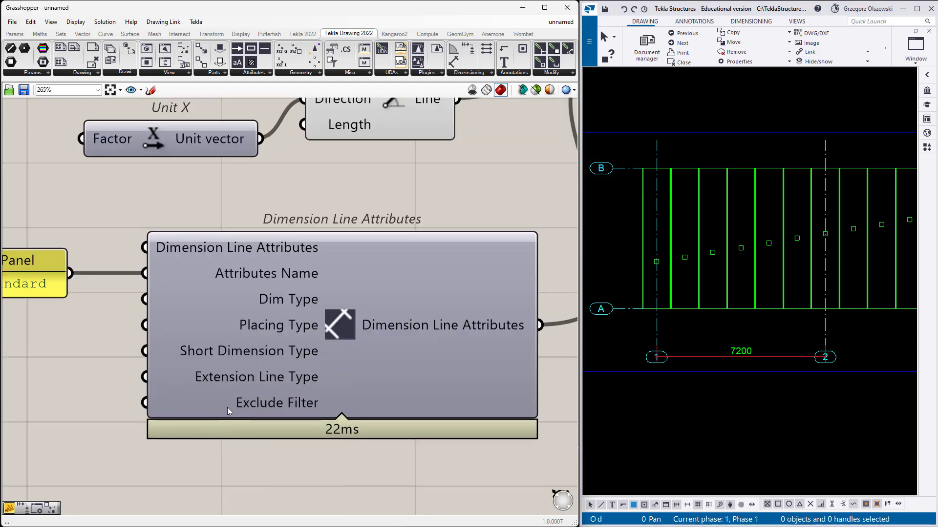
scroll(301, 350, down, 2)
mouse_move(303, 336)
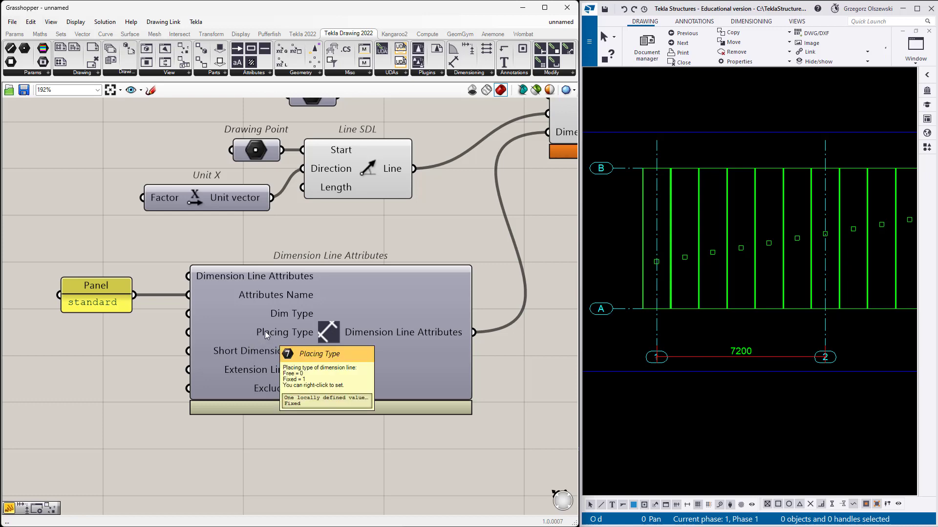
scroll(188, 372, down, 1)
scroll(188, 372, down, 4)
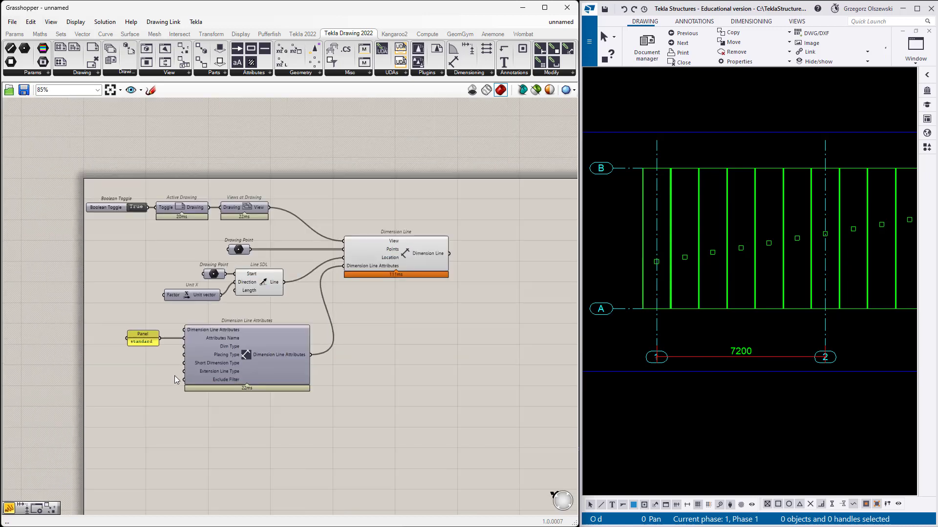